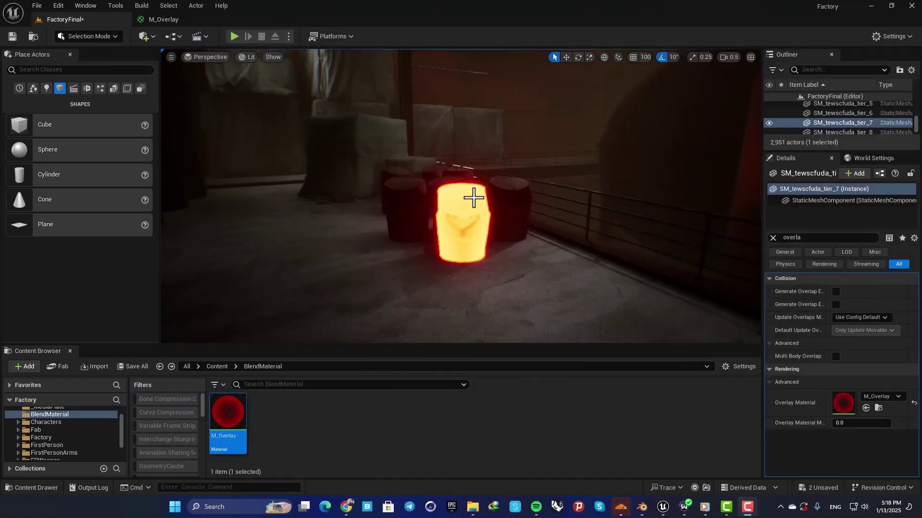
Step: Fly up to the glowing barrel and reset its Overlay Material to None
{"action": "right_click_drag", "start_coordinate": [474, 197], "coordinate": [441, 193]}
{"action": "key", "text": "w"}
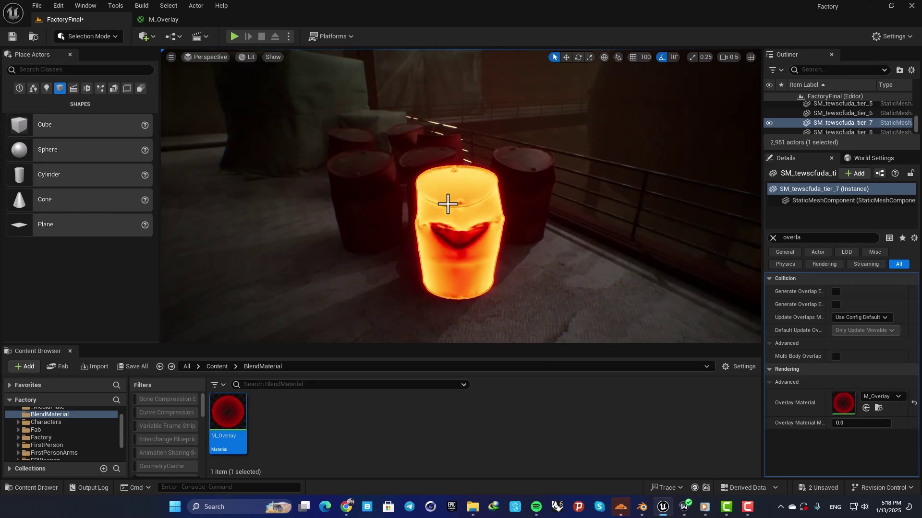
{"action": "right_click_drag", "start_coordinate": [469, 207], "coordinate": [452, 217]}
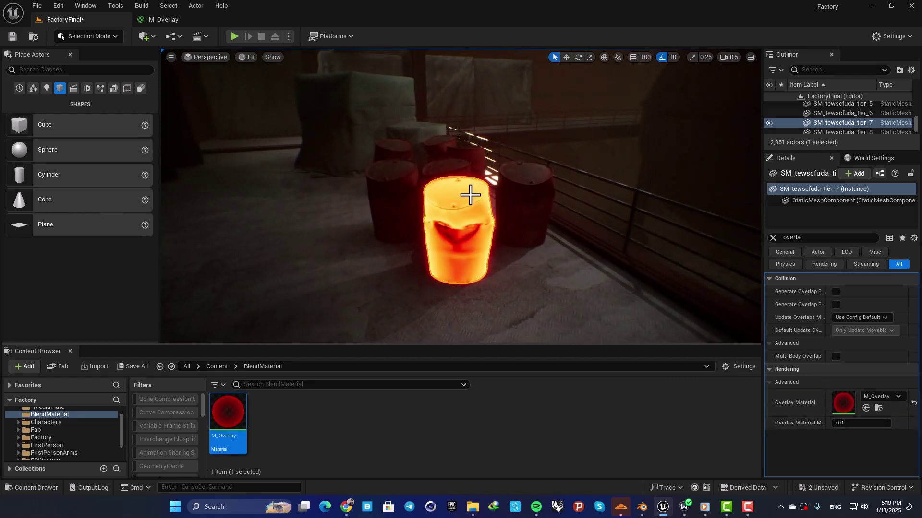
{"action": "left_click", "coordinate": [914, 404]}
{"action": "right_click_drag", "start_coordinate": [449, 211], "coordinate": [436, 204]}
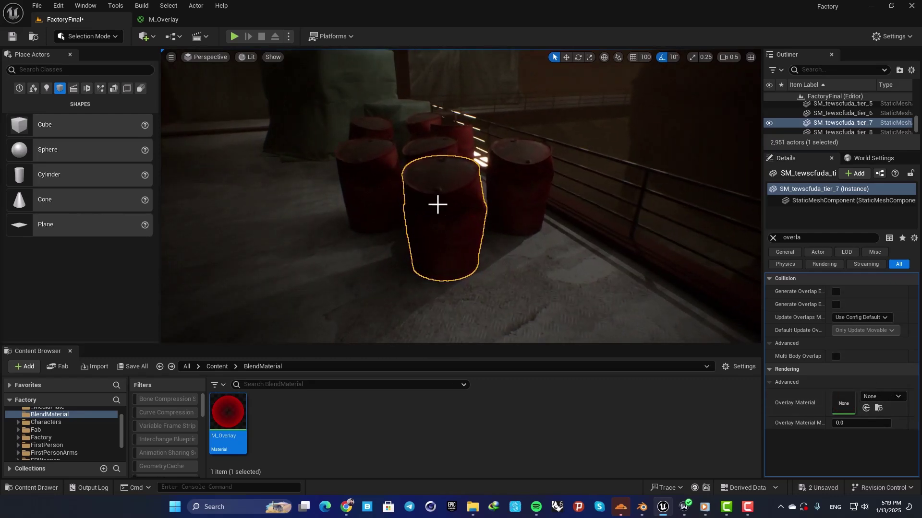
Step: Inspect the barrel's material instance MI_tewscfuda, then filter Details by 'overlay' again
{"action": "left_click", "coordinate": [772, 237]}
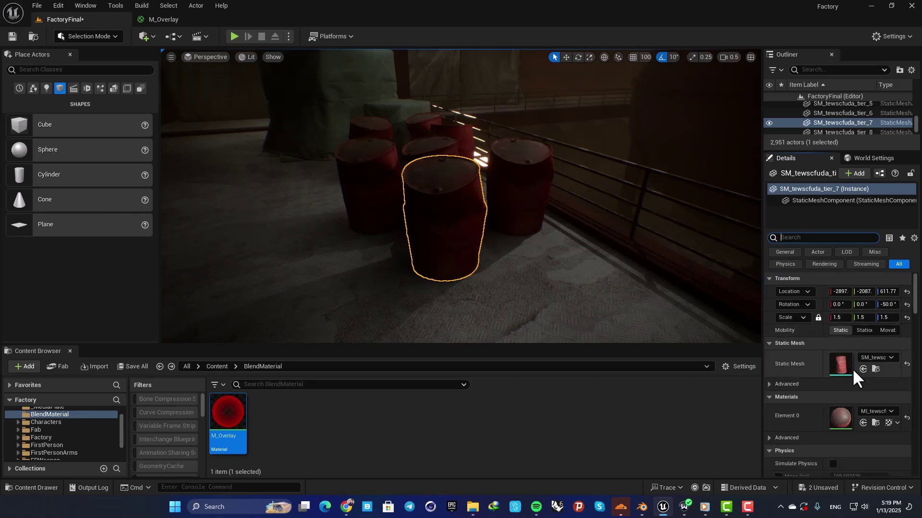
{"action": "double_click", "coordinate": [842, 417]}
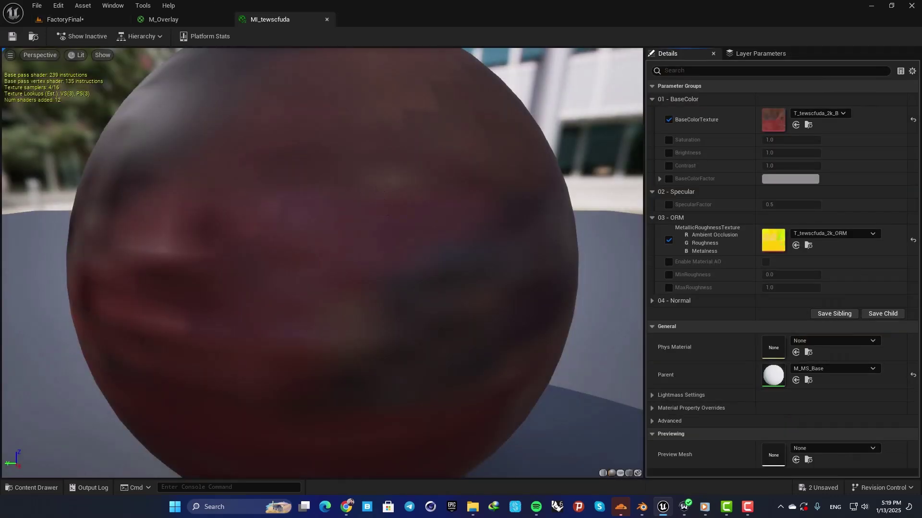
{"action": "scroll", "coordinate": [333, 181], "scroll_direction": "down", "scroll_amount": 1}
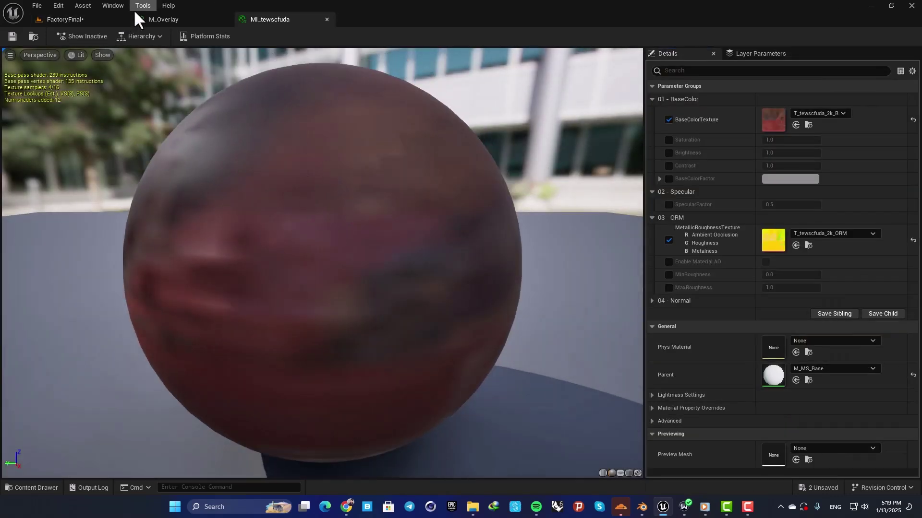
{"action": "left_click", "coordinate": [77, 20]}
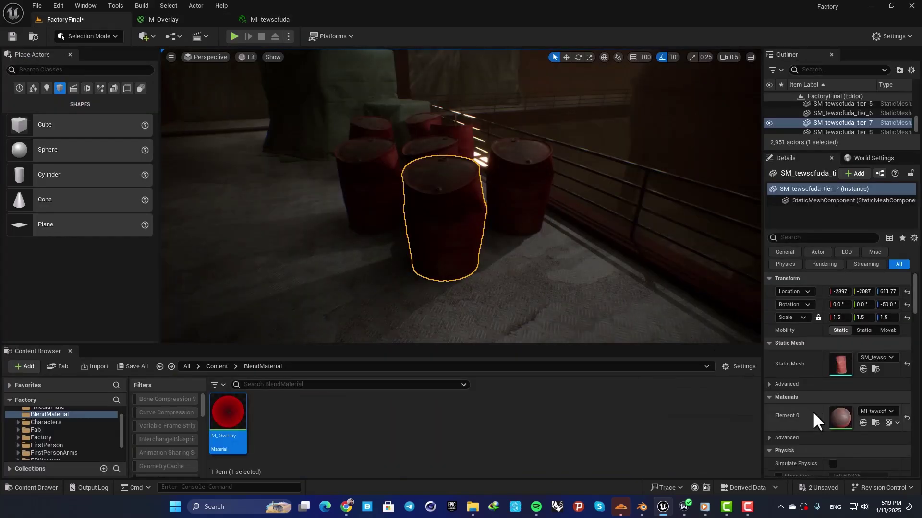
{"action": "left_click", "coordinate": [795, 239]}
{"action": "type", "text": "overlay"}
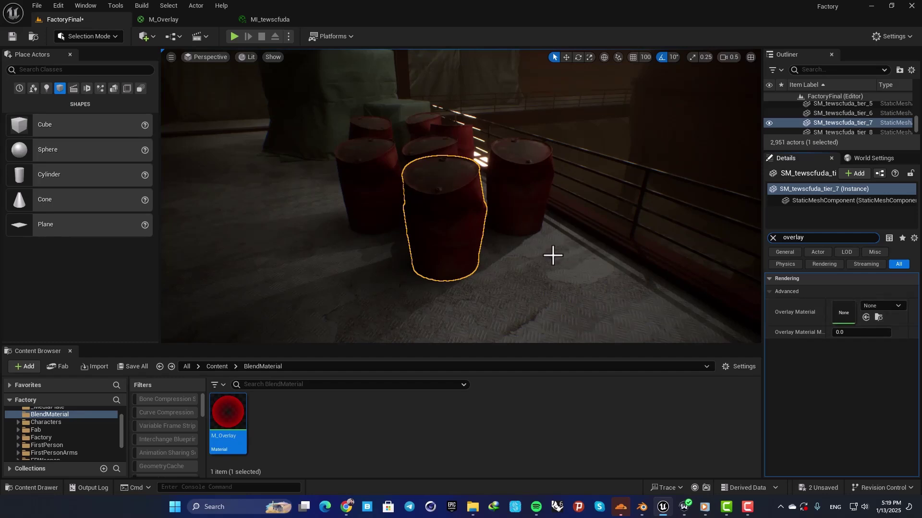
Step: Force delete the old M_Overlay material despite its references
{"action": "left_click", "coordinate": [307, 424]}
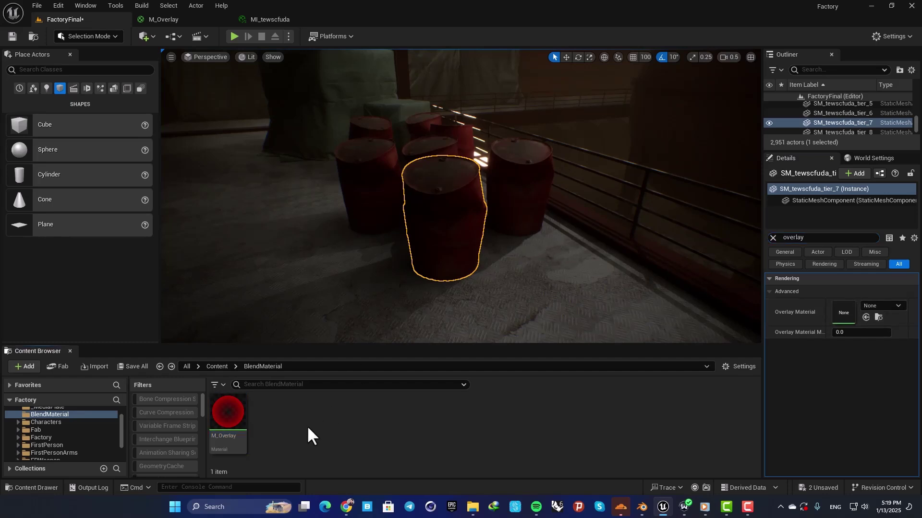
{"action": "left_click", "coordinate": [241, 420]}
{"action": "key", "text": "Delete"}
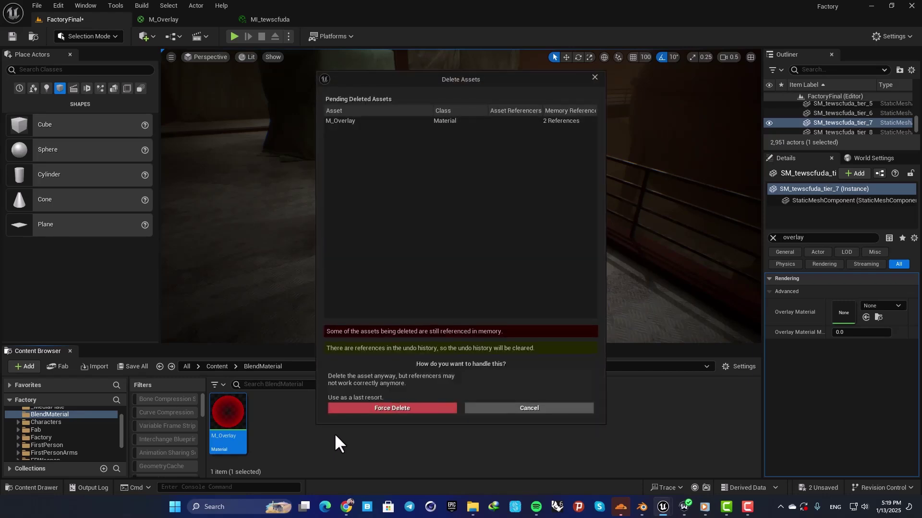
{"action": "left_click", "coordinate": [399, 407]}
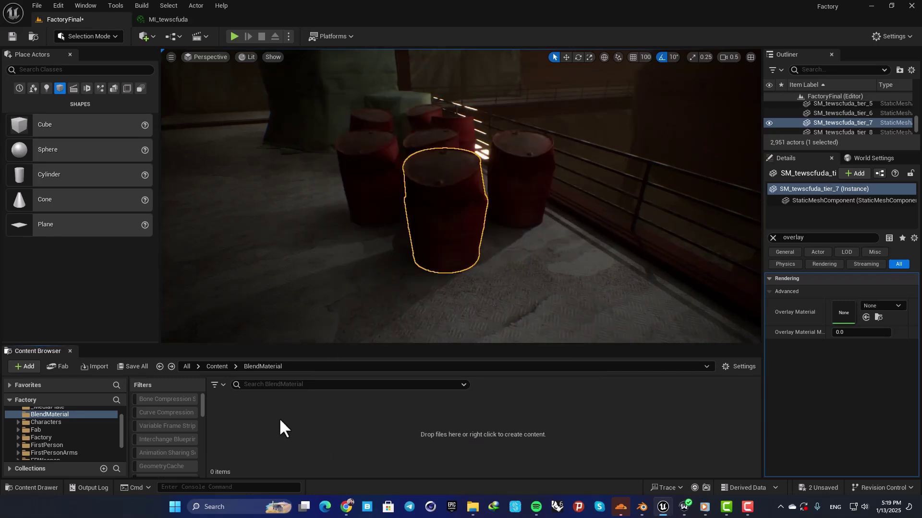
Step: Create a new material named M_Overlay in BlendMaterial and open it
{"action": "right_click", "coordinate": [268, 408]}
{"action": "left_click", "coordinate": [339, 165]}
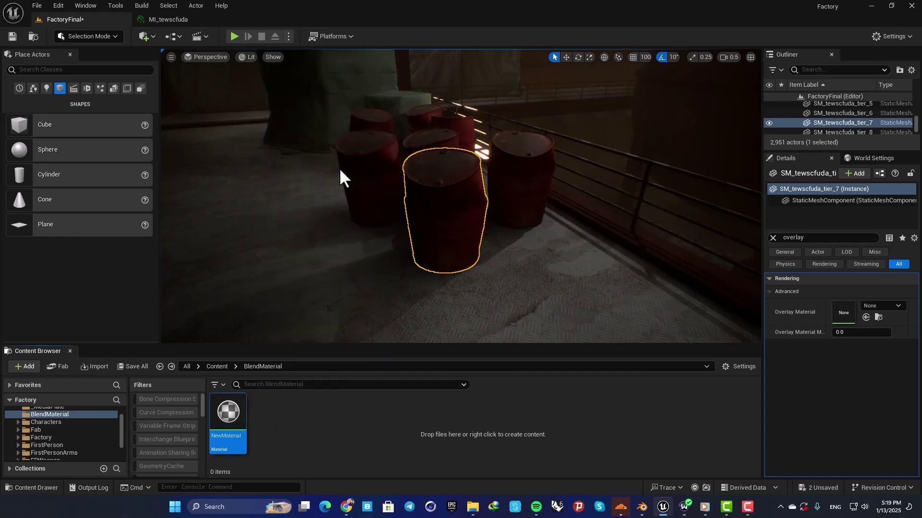
{"action": "type", "text": "M"}
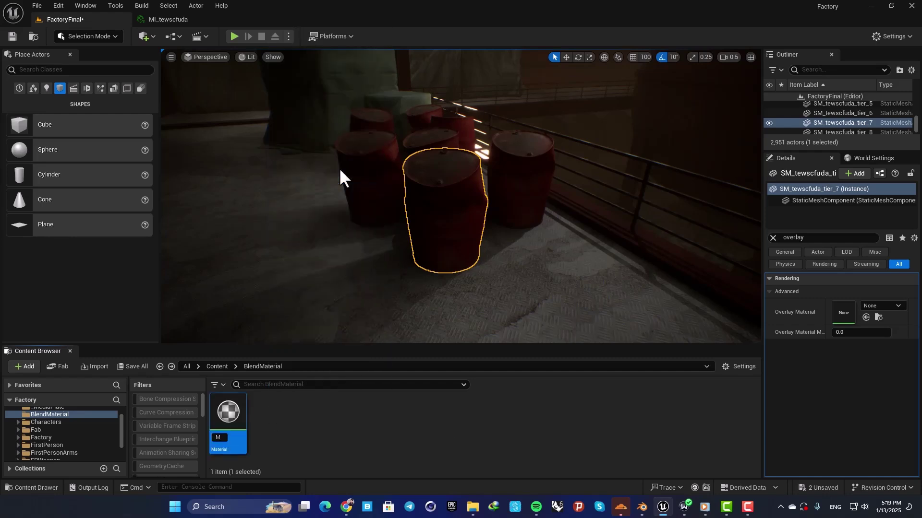
{"action": "type", "text": "_Overlay"}
{"action": "key", "text": "Return"}
{"action": "key", "text": "Return"}
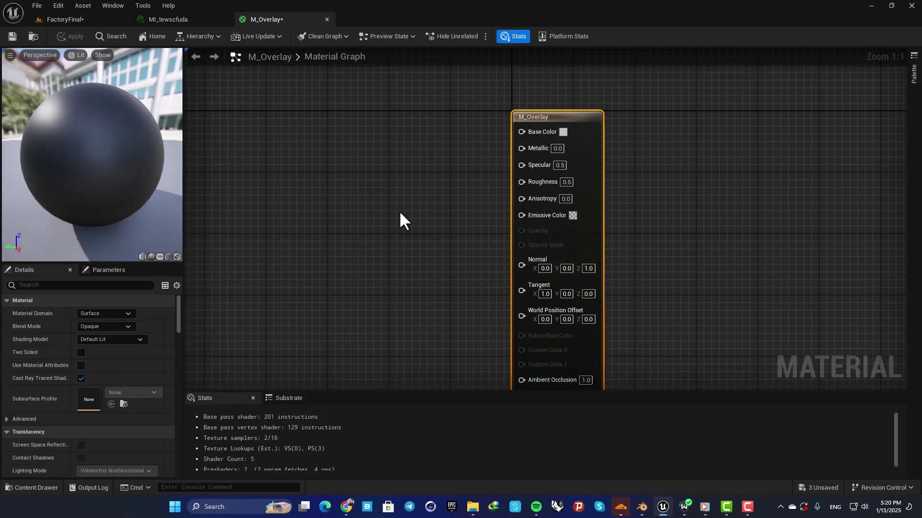
Step: Keep the Material Domain as Surface and set the Blend Mode to Translucent
{"action": "left_click", "coordinate": [106, 313]}
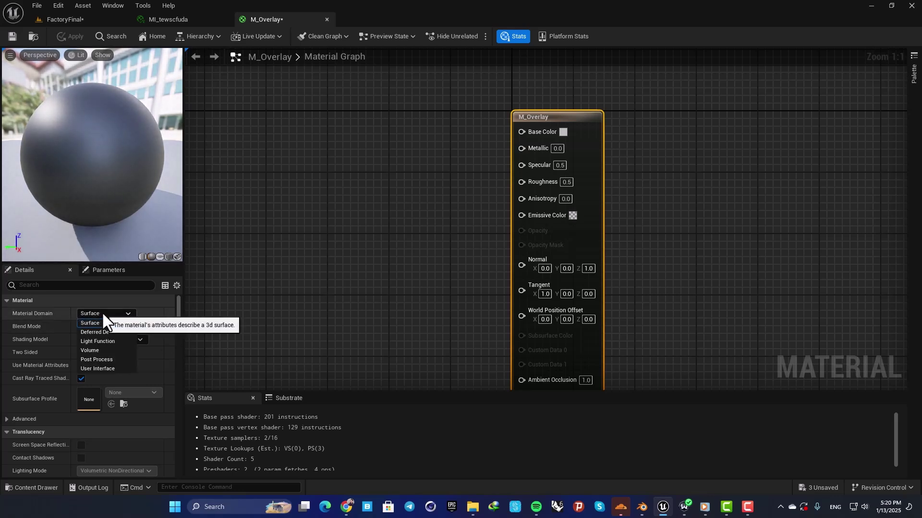
{"action": "left_click", "coordinate": [126, 314]}
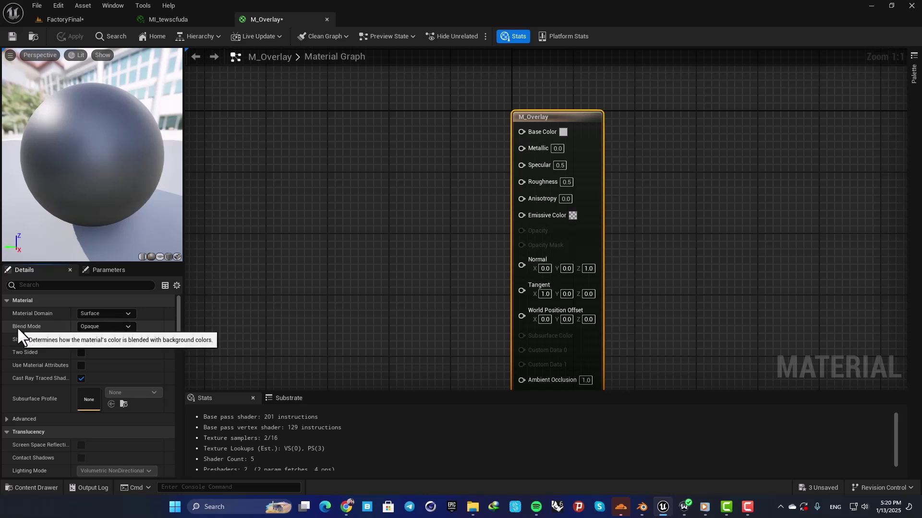
{"action": "left_click", "coordinate": [101, 327]}
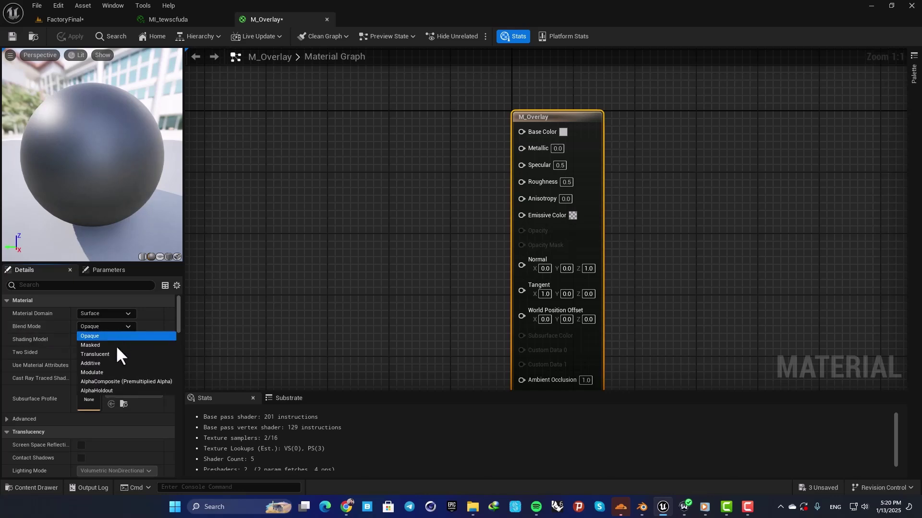
{"action": "left_click", "coordinate": [101, 354]}
{"action": "mouse_move", "coordinate": [440, 209]}
{"action": "right_mouse_down"}
{"action": "mouse_move", "coordinate": [448, 173]}
{"action": "mouse_move", "coordinate": [440, 215]}
{"action": "right_mouse_up"}
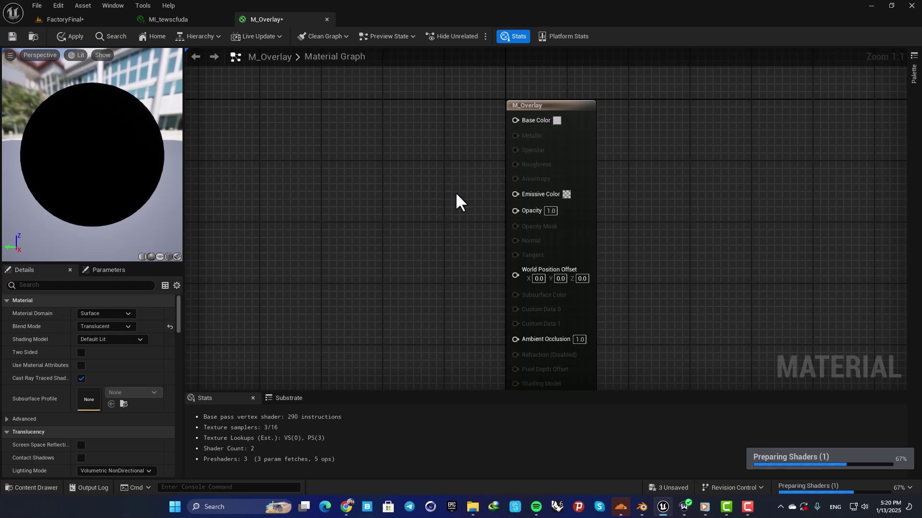
{"action": "right_click_drag", "start_coordinate": [395, 243], "coordinate": [434, 245]}
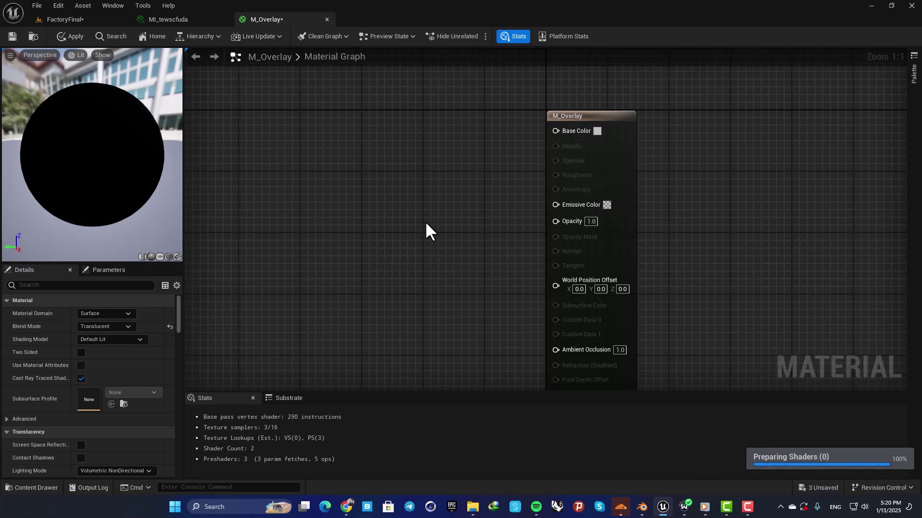
Step: Add a Constant3Vector set to orange-red (1.0, 0.074021, 0.0) for Base Color and save
{"action": "left_click", "coordinate": [416, 145]}
{"action": "left_click_drag", "start_coordinate": [458, 210], "coordinate": [418, 181]}
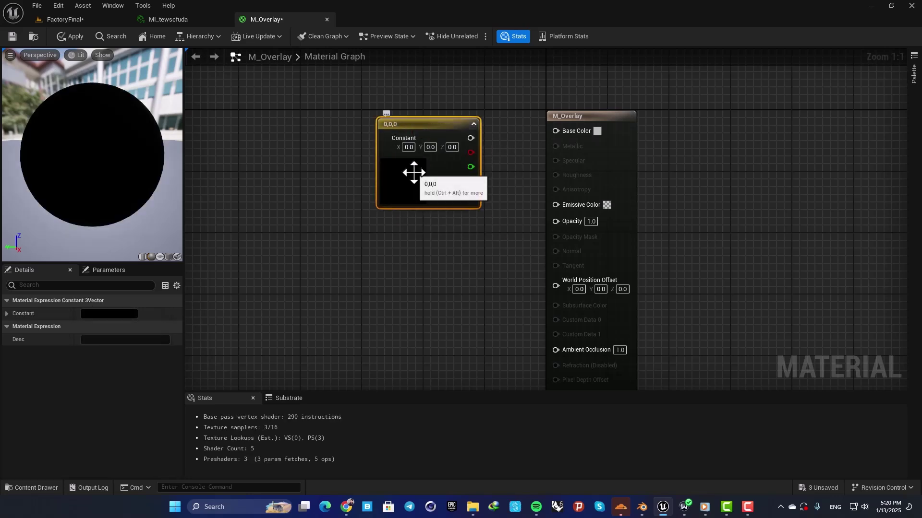
{"action": "left_click", "coordinate": [120, 313]}
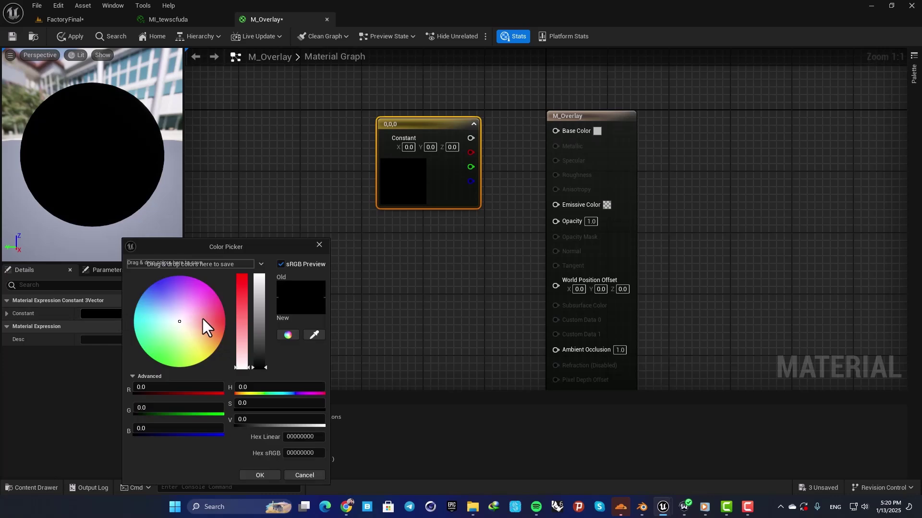
{"action": "left_click_drag", "start_coordinate": [203, 319], "coordinate": [229, 324]}
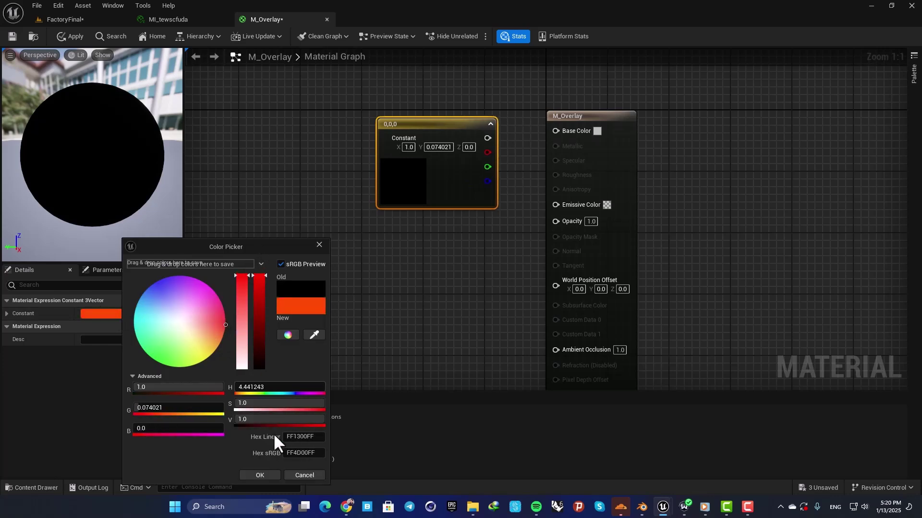
{"action": "left_click", "coordinate": [260, 474]}
{"action": "left_click_drag", "start_coordinate": [443, 130], "coordinate": [556, 130]}
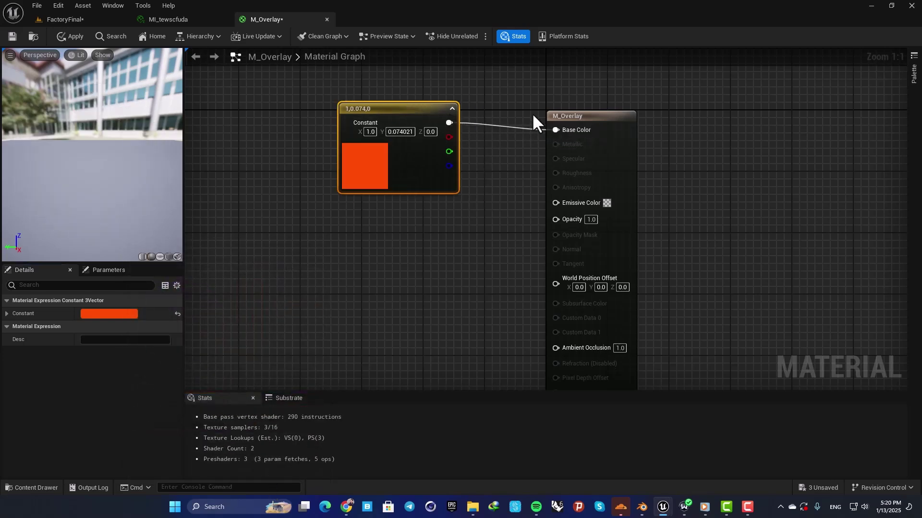
{"action": "left_click", "coordinate": [8, 36]}
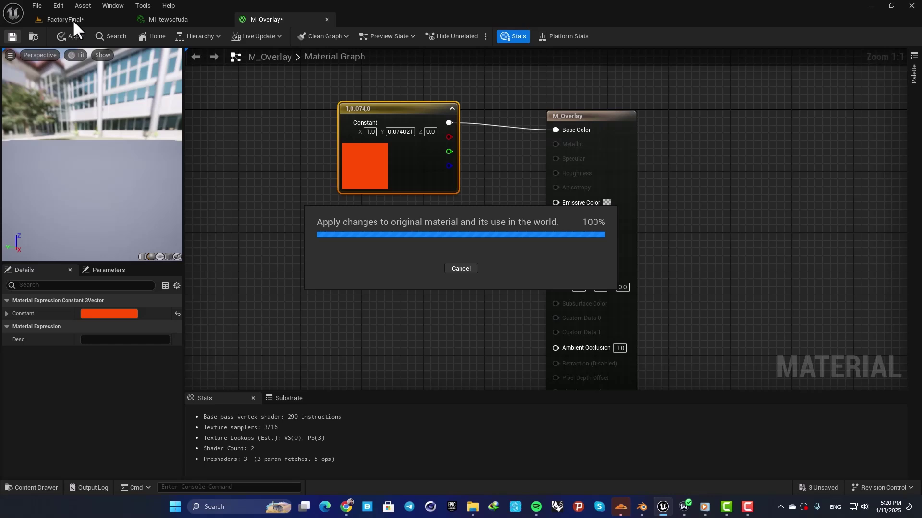
Step: Back in the factory level, assign M_Overlay as the barrel's Overlay Material
{"action": "left_click", "coordinate": [73, 19]}
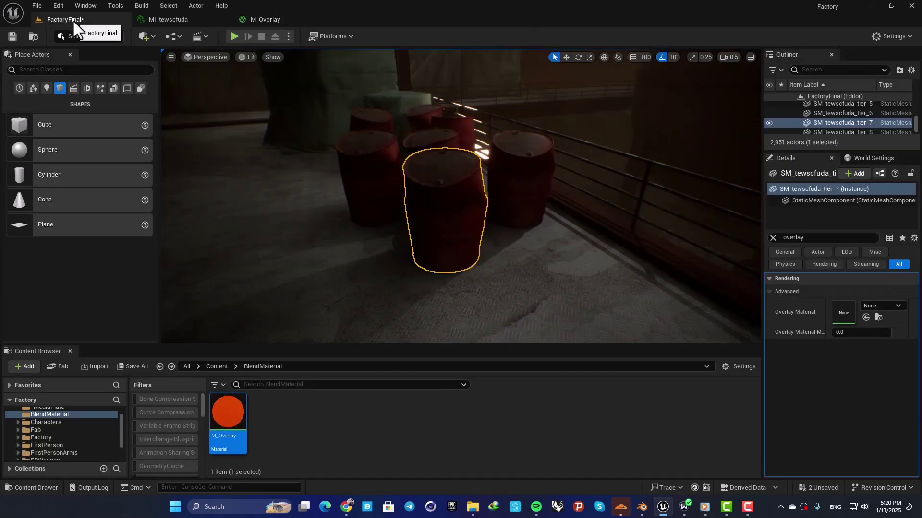
{"action": "left_click_drag", "start_coordinate": [220, 412], "coordinate": [847, 312]}
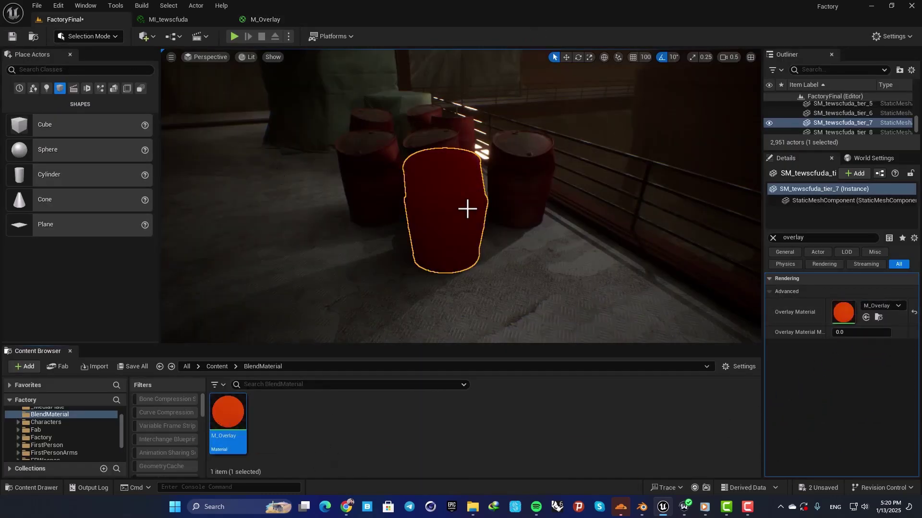
{"action": "right_click_drag", "start_coordinate": [467, 207], "coordinate": [398, 207]}
Step: Move the view closer to the barrels and switch to game view to preview the tint
{"action": "key", "text": "w"}
{"action": "left_click", "coordinate": [507, 221]}
{"action": "mouse_move", "coordinate": [507, 220]}
{"action": "right_mouse_down"}
{"action": "mouse_move", "coordinate": [596, 228]}
{"action": "mouse_move", "coordinate": [584, 219]}
{"action": "mouse_move", "coordinate": [499, 211]}
{"action": "mouse_move", "coordinate": [523, 225]}
{"action": "right_mouse_up"}
{"action": "key", "text": "w"}
{"action": "key", "text": "s"}
{"action": "key", "text": "w"}
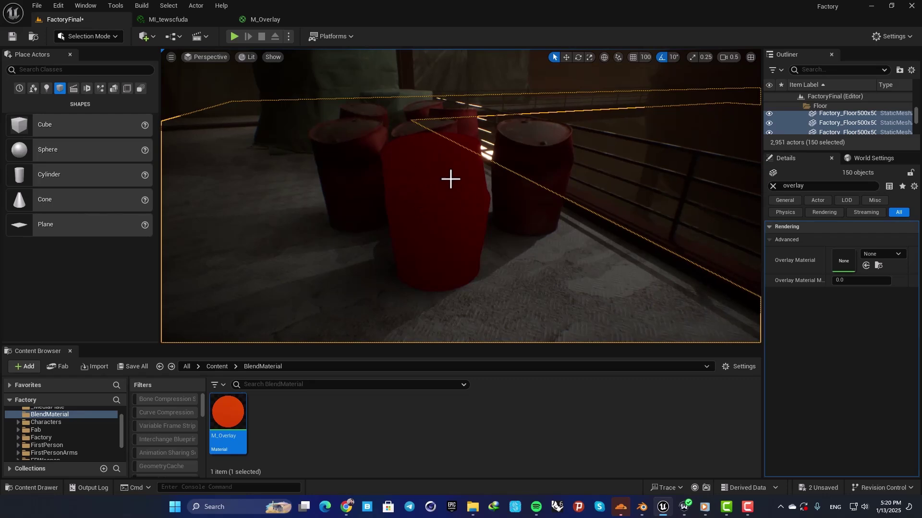
{"action": "right_click_drag", "start_coordinate": [436, 187], "coordinate": [440, 190]}
{"action": "key", "text": "g"}
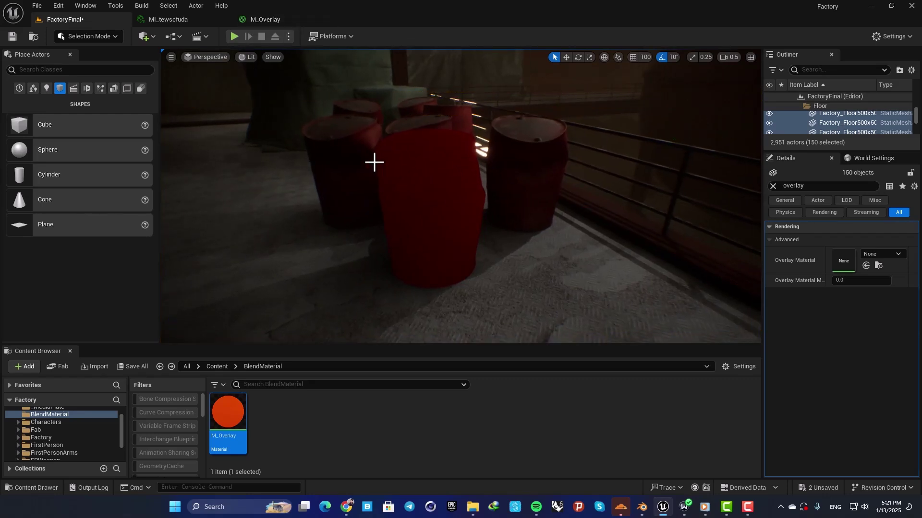
Step: Add a Fresnel node to M_Overlay and connect it to Opacity
{"action": "left_click", "coordinate": [263, 19]}
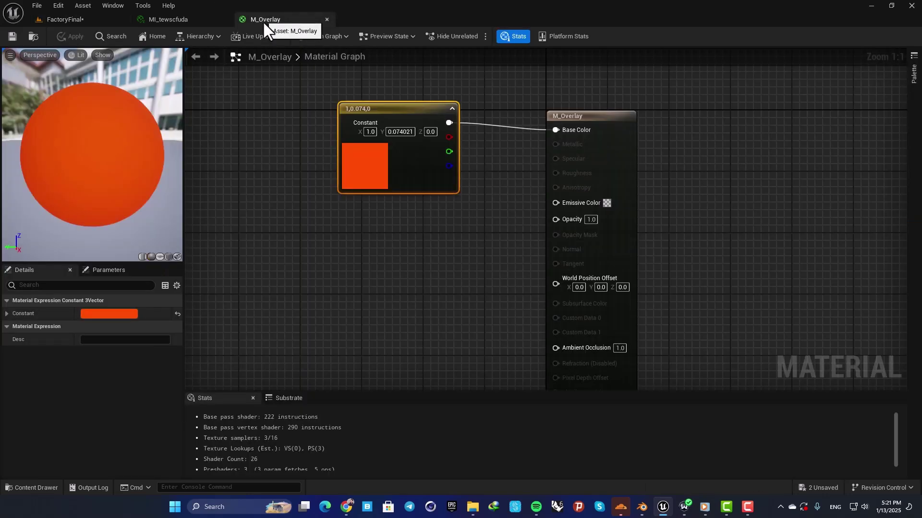
{"action": "left_click_drag", "start_coordinate": [405, 106], "coordinate": [317, 104]}
{"action": "right_click", "coordinate": [423, 217]}
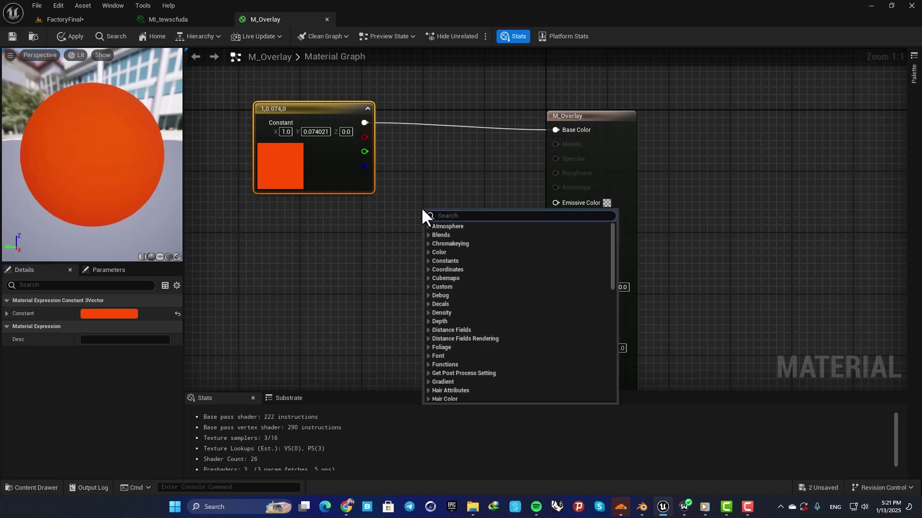
{"action": "type", "text": "fre"}
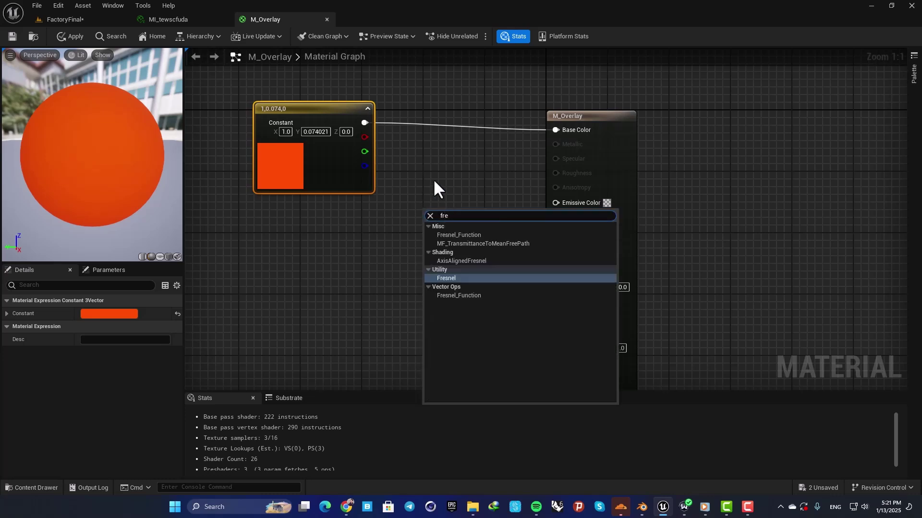
{"action": "left_click", "coordinate": [446, 279]}
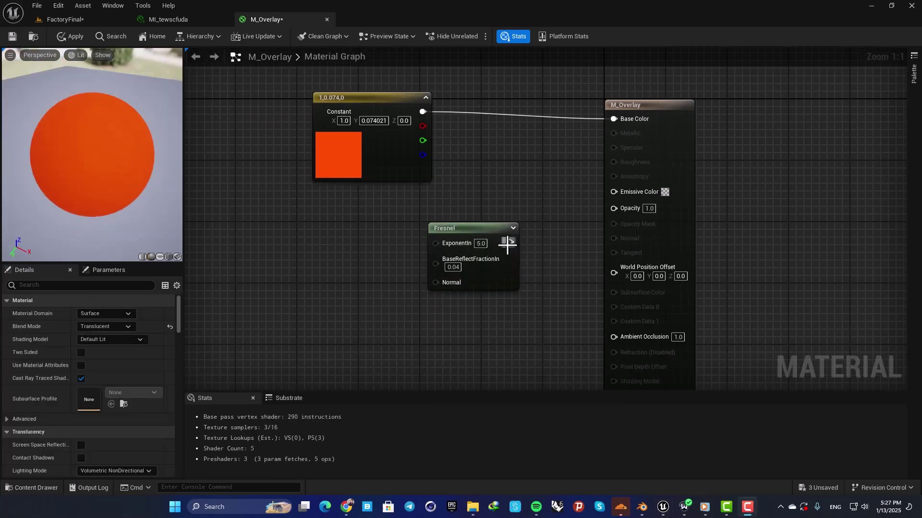
{"action": "left_click_drag", "start_coordinate": [509, 242], "coordinate": [613, 207]}
{"action": "right_click_drag", "start_coordinate": [516, 192], "coordinate": [542, 265]}
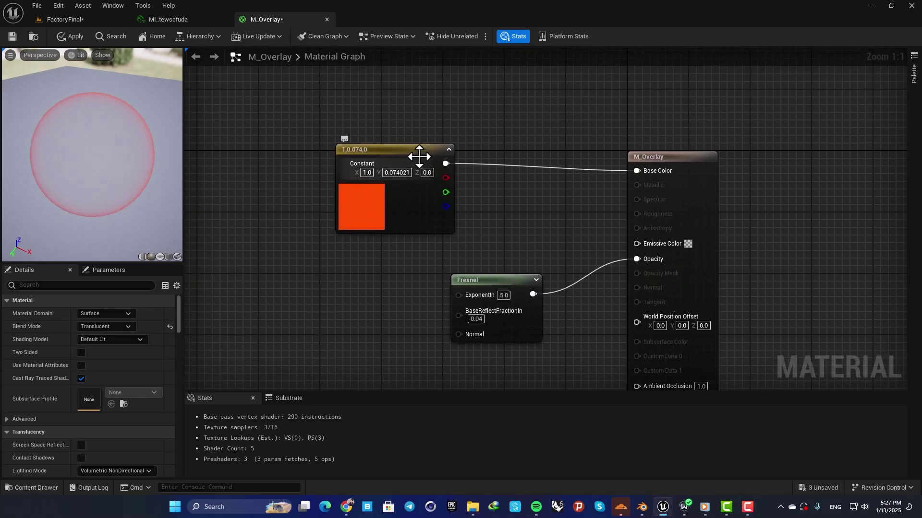
Step: Multiply the orange Constant by the Fresnel into Emissive Color, then save the material
{"action": "left_click", "coordinate": [486, 279]}
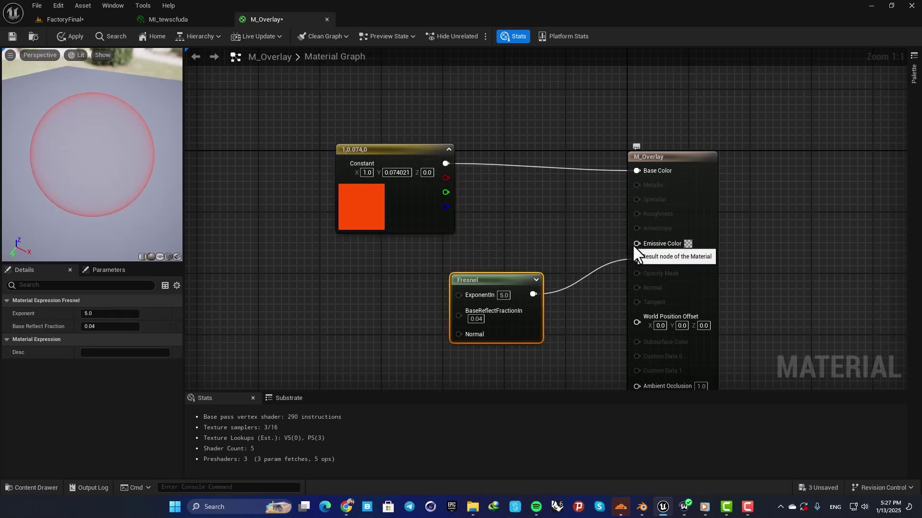
{"action": "left_click_drag", "start_coordinate": [526, 279], "coordinate": [503, 278]}
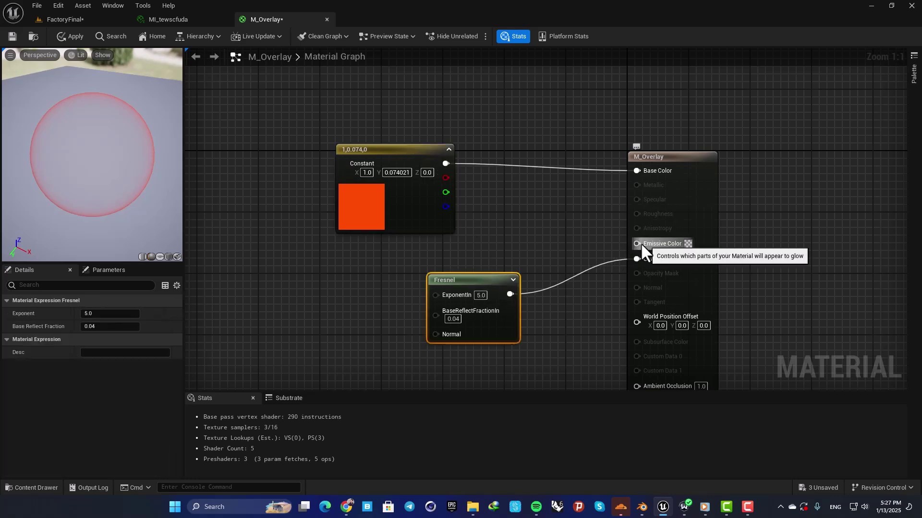
{"action": "left_click", "coordinate": [541, 216]}
{"action": "left_click_drag", "start_coordinate": [550, 236], "coordinate": [445, 164]}
{"action": "left_click_drag", "start_coordinate": [510, 295], "coordinate": [638, 243]}
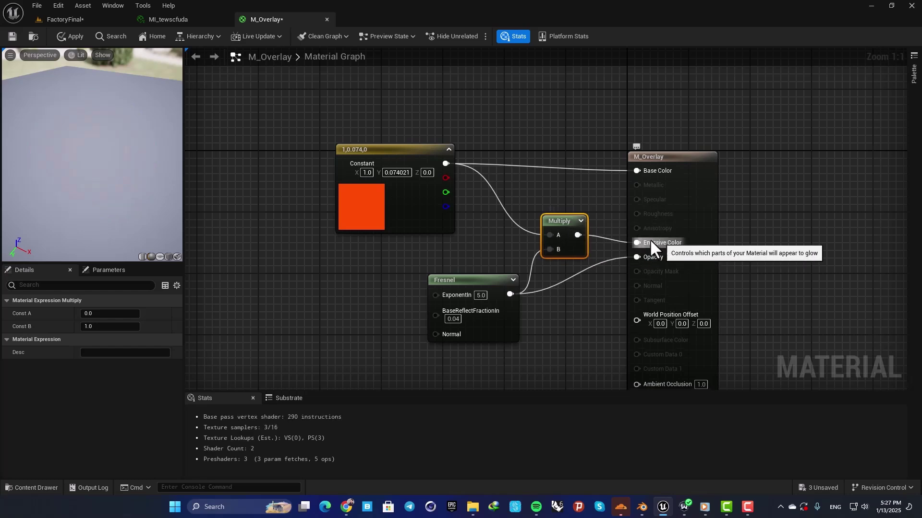
{"action": "key", "text": "ctrl+s"}
{"action": "scroll", "coordinate": [63, 125], "scroll_direction": "up", "scroll_amount": 4}
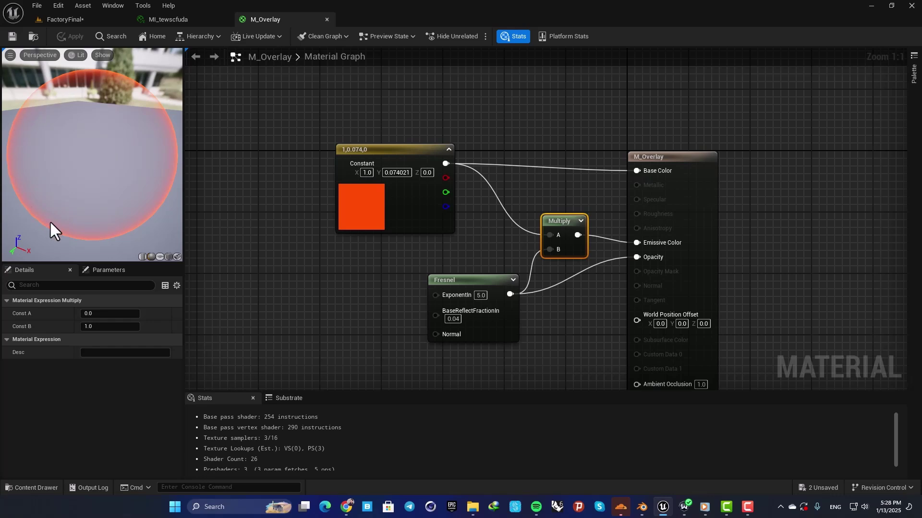
{"action": "left_click", "coordinate": [62, 20]}
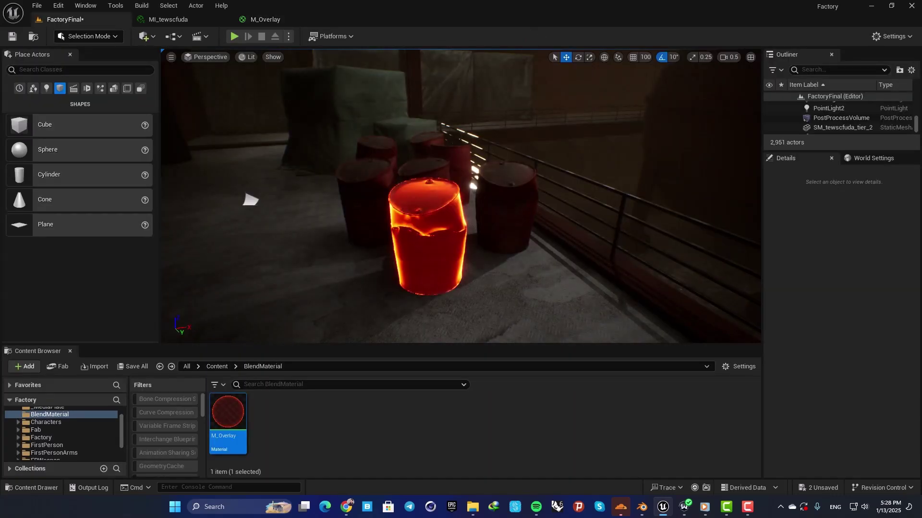
{"action": "right_click_drag", "start_coordinate": [451, 228], "coordinate": [451, 229]}
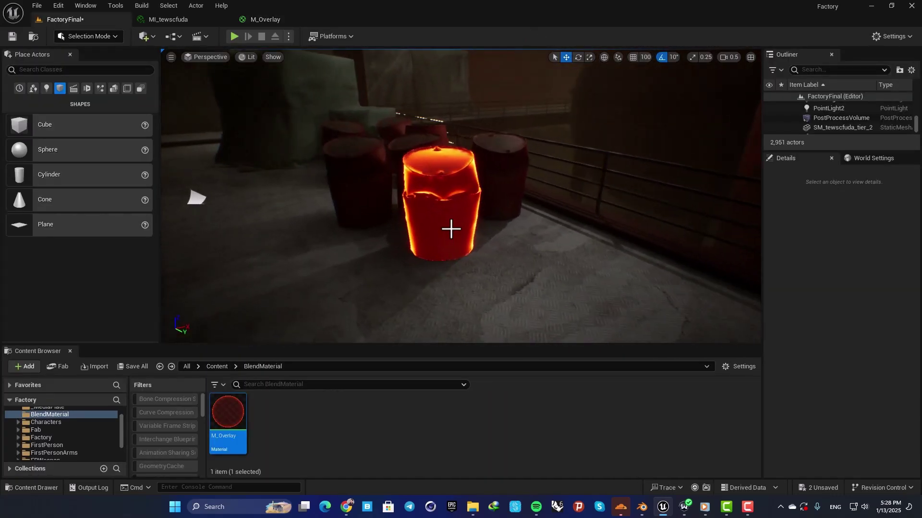
{"action": "right_click_drag", "start_coordinate": [452, 194], "coordinate": [447, 185]}
{"action": "right_click_drag", "start_coordinate": [422, 134], "coordinate": [469, 139]}
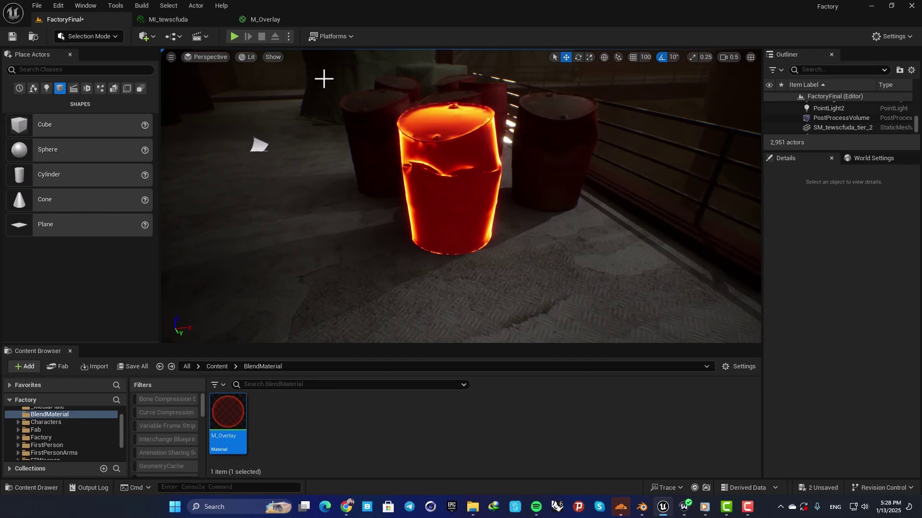
{"action": "left_click", "coordinate": [269, 19]}
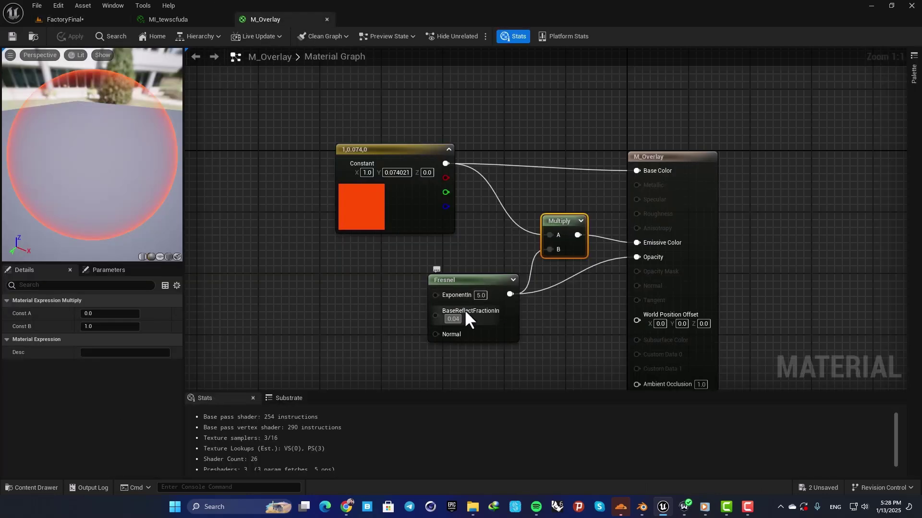
Step: Set the Fresnel ExponentIn to 1 and save M_Overlay
{"action": "left_click", "coordinate": [480, 296]}
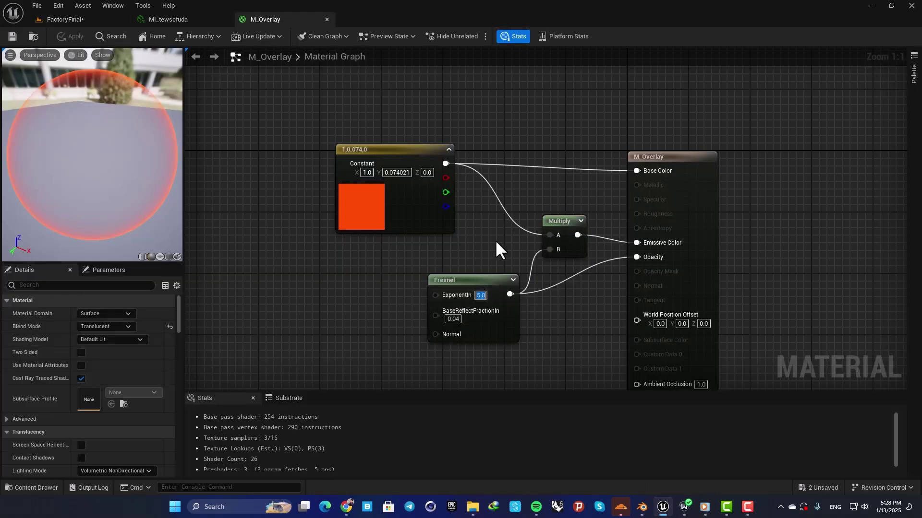
{"action": "type", "text": "1"}
{"action": "key", "text": "Return"}
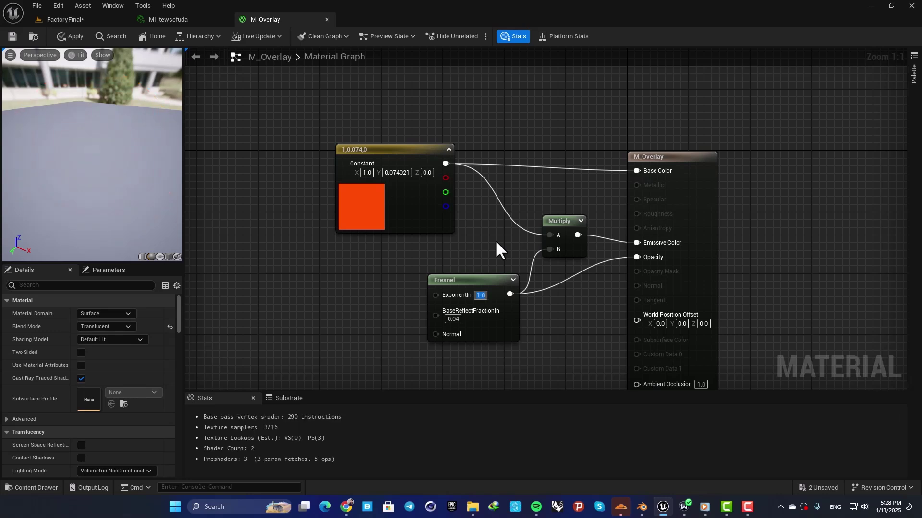
{"action": "left_click", "coordinate": [9, 36]}
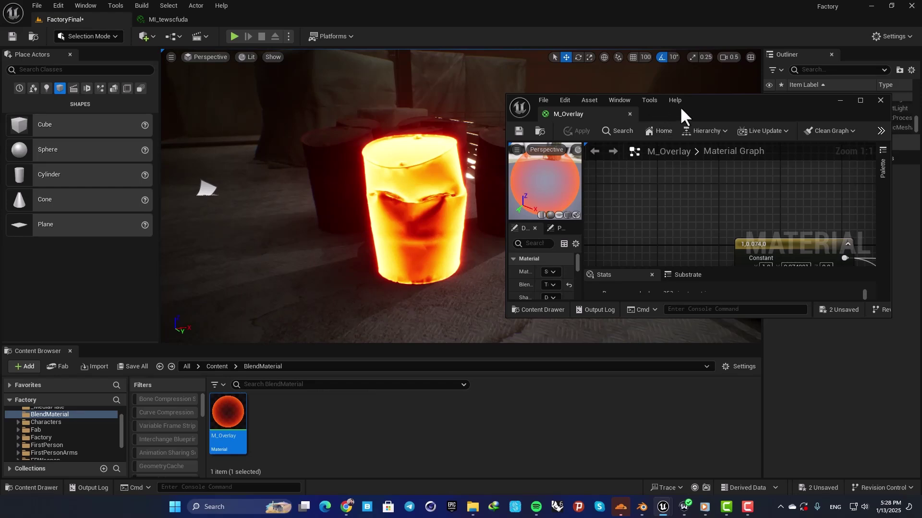
Step: Snap the material editor to the right half, with the level editor on the left
{"action": "left_click_drag", "start_coordinate": [696, 113], "coordinate": [917, 72]}
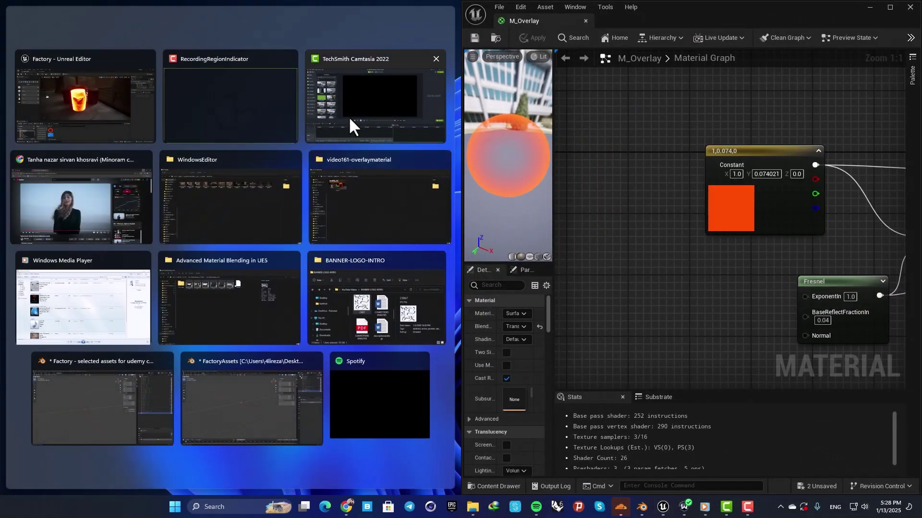
{"action": "left_click", "coordinate": [85, 87]}
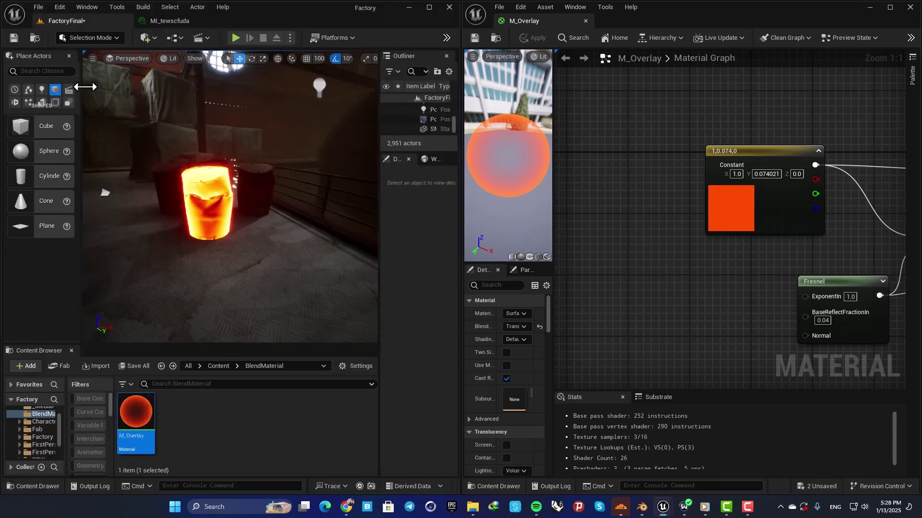
{"action": "right_click_drag", "start_coordinate": [280, 224], "coordinate": [261, 211]}
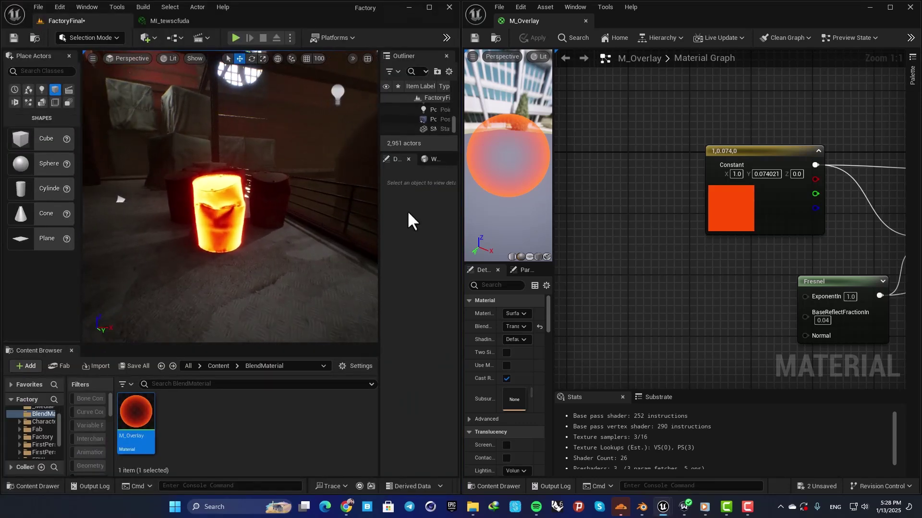
{"action": "left_click_drag", "start_coordinate": [848, 282], "coordinate": [817, 280]}
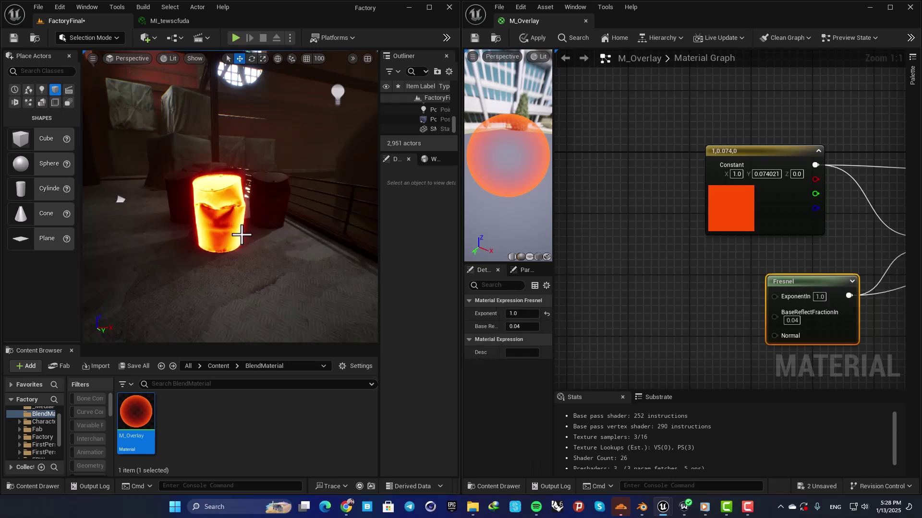
{"action": "mouse_move", "coordinate": [231, 201]}
{"action": "right_mouse_down"}
{"action": "mouse_move", "coordinate": [211, 202]}
{"action": "mouse_move", "coordinate": [224, 201]}
{"action": "right_mouse_up"}
Step: Recolour the Constant3Vector to dark red (0.28125, 0.00274, 0.0) and apply it
{"action": "key", "text": "w"}
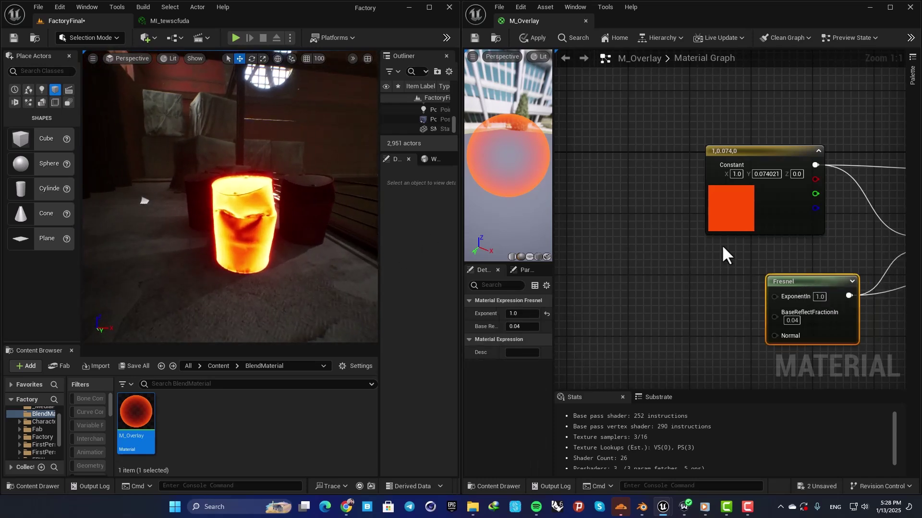
{"action": "left_click", "coordinate": [725, 194]}
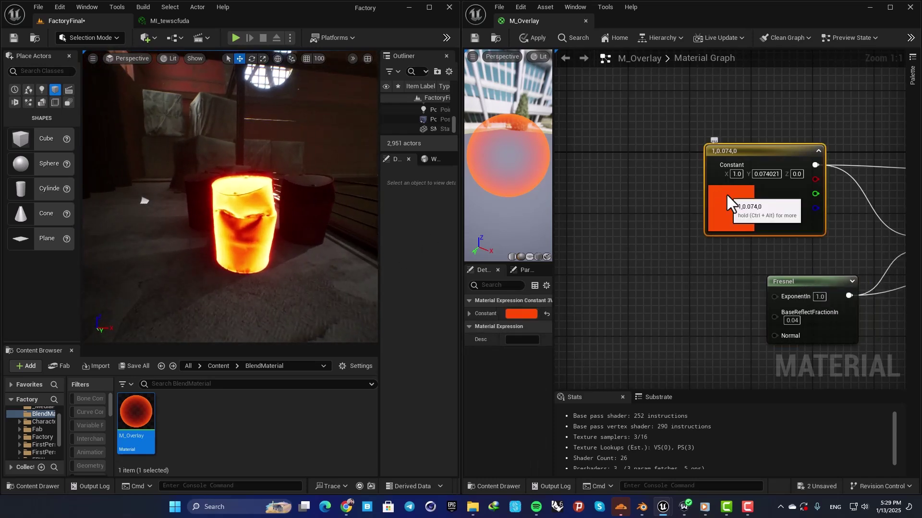
{"action": "left_click", "coordinate": [520, 314]}
{"action": "left_click_drag", "start_coordinate": [654, 278], "coordinate": [655, 365]}
{"action": "left_click", "coordinate": [621, 321]}
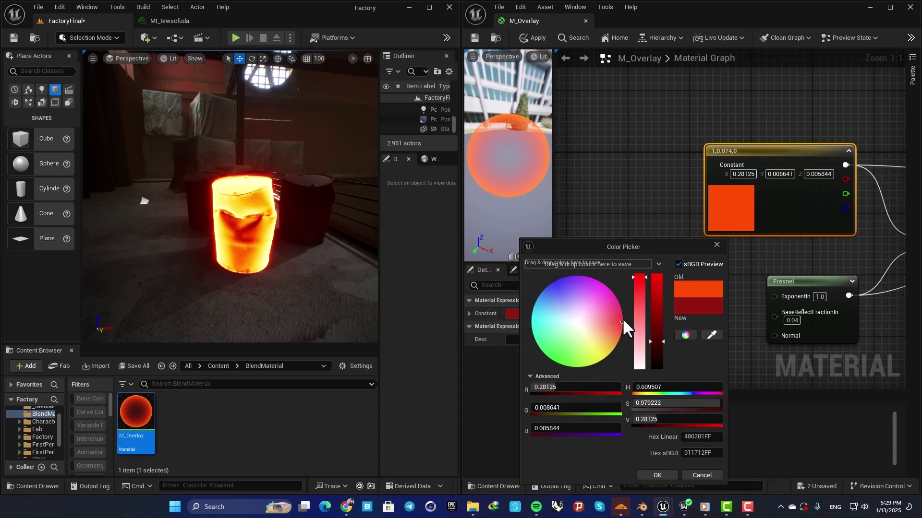
{"action": "left_click", "coordinate": [623, 318]}
{"action": "left_click_drag", "start_coordinate": [623, 318], "coordinate": [623, 322]}
{"action": "left_click", "coordinate": [657, 475]}
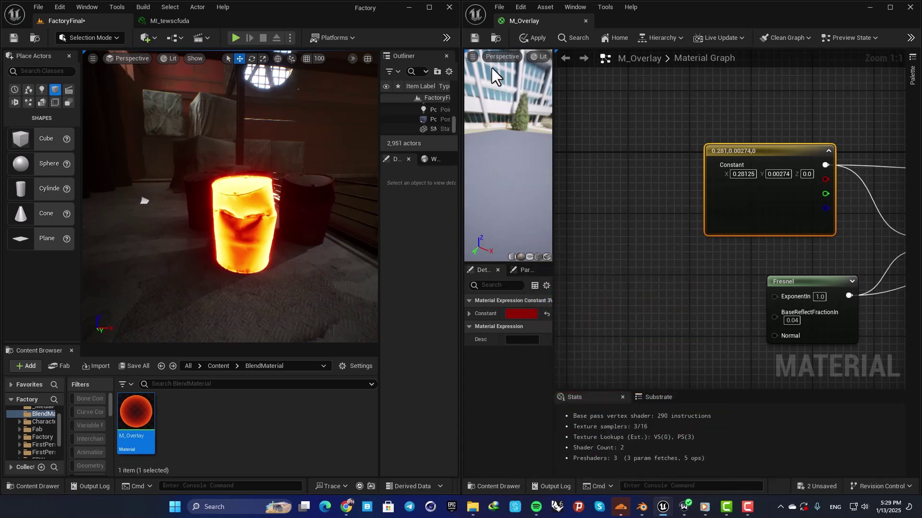
{"action": "left_click", "coordinate": [534, 38]}
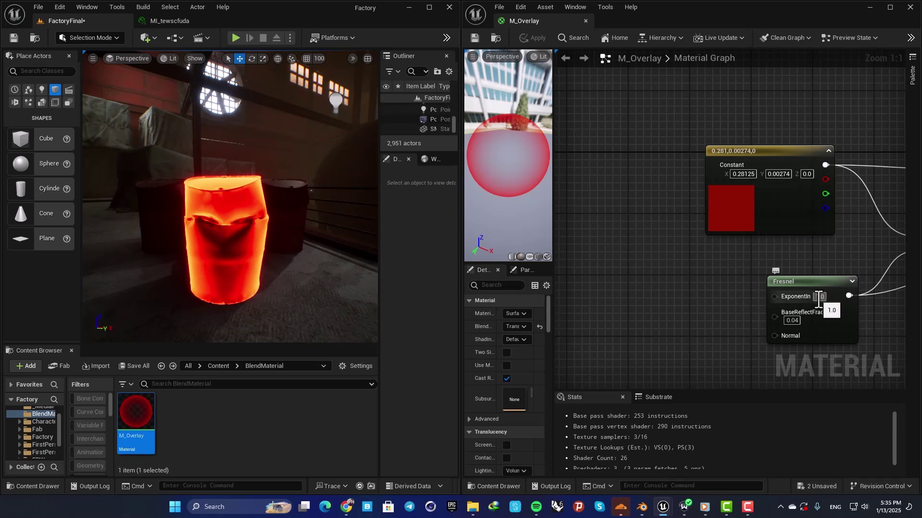
{"action": "left_click", "coordinate": [819, 297]}
{"action": "type", "text": "5"}
{"action": "key", "text": "Return"}
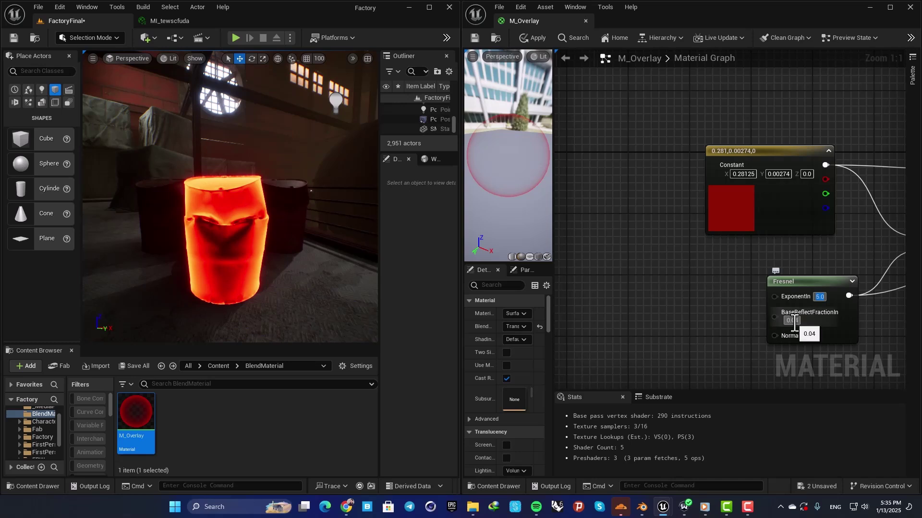
{"action": "left_click", "coordinate": [791, 320]}
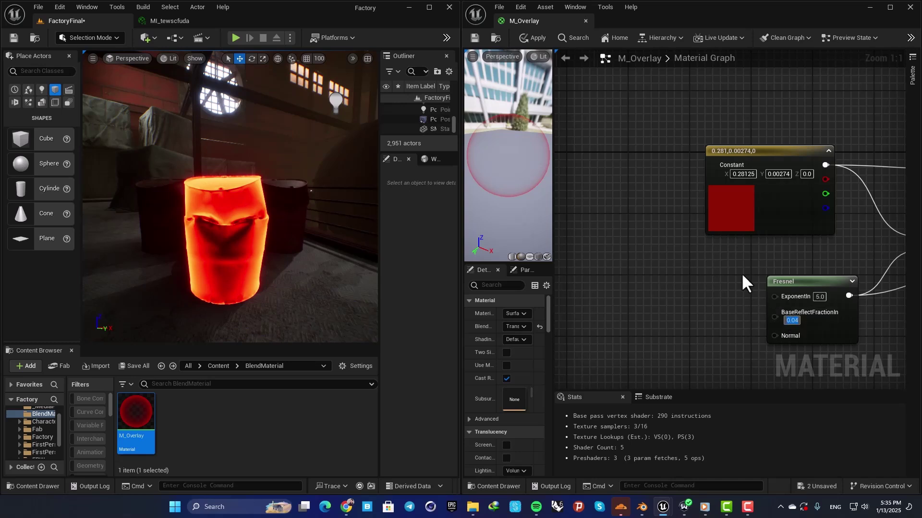
{"action": "type", "text": "0"}
{"action": "key", "text": "Return"}
{"action": "type", "text": "01"}
{"action": "key", "text": "Return"}
{"action": "left_click", "coordinate": [475, 37]}
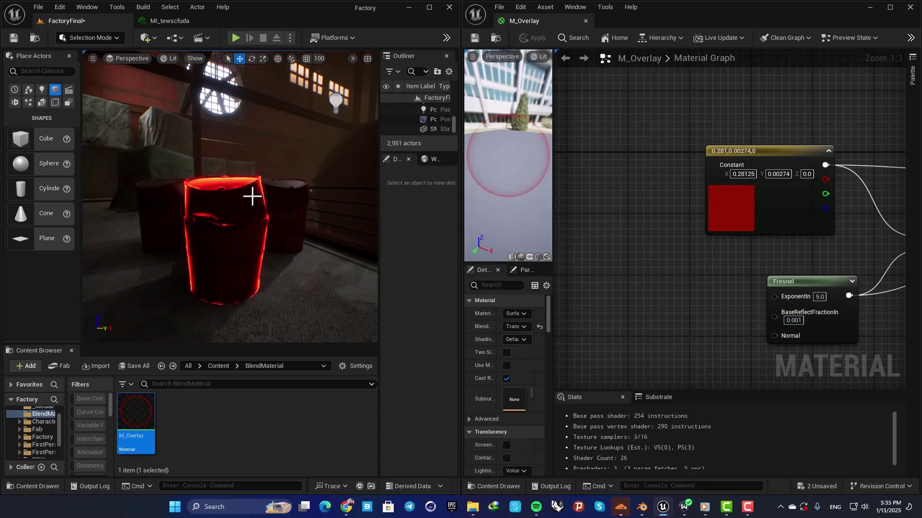
{"action": "mouse_move", "coordinate": [252, 196]}
{"action": "right_mouse_down"}
{"action": "mouse_move", "coordinate": [326, 198]}
{"action": "mouse_move", "coordinate": [255, 204]}
{"action": "mouse_move", "coordinate": [257, 239]}
{"action": "mouse_move", "coordinate": [257, 206]}
{"action": "right_mouse_up"}
{"action": "key", "text": "a"}
{"action": "key", "text": "s"}
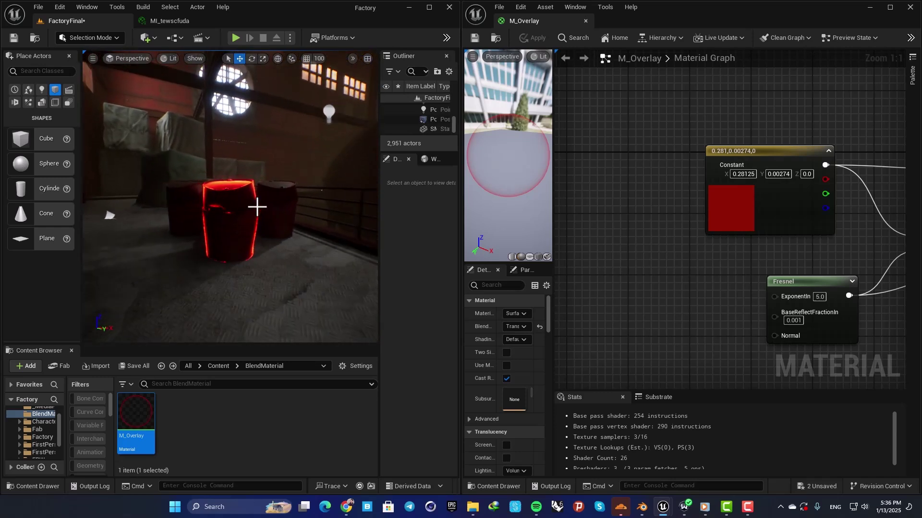
Step: Play the level, walk around the barrel, and toggle immersive view with F11 and back
{"action": "left_click", "coordinate": [235, 37]}
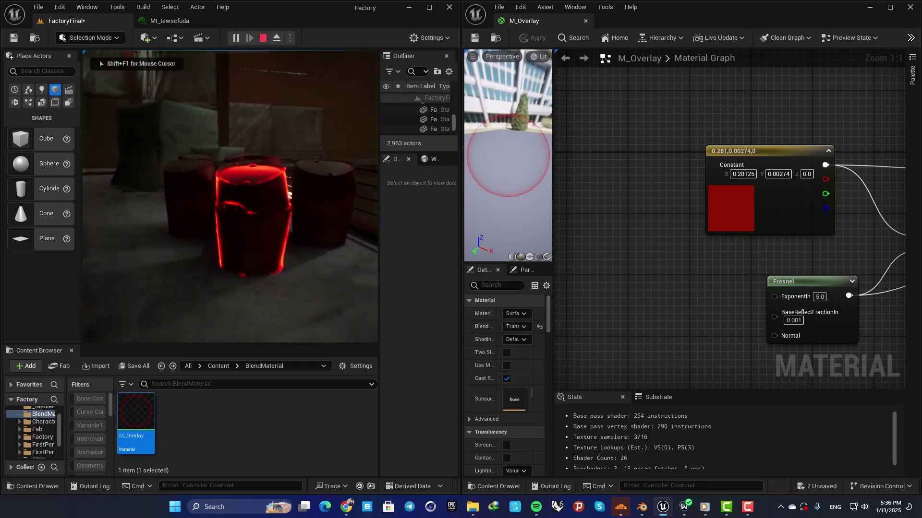
{"action": "key", "text": "s"}
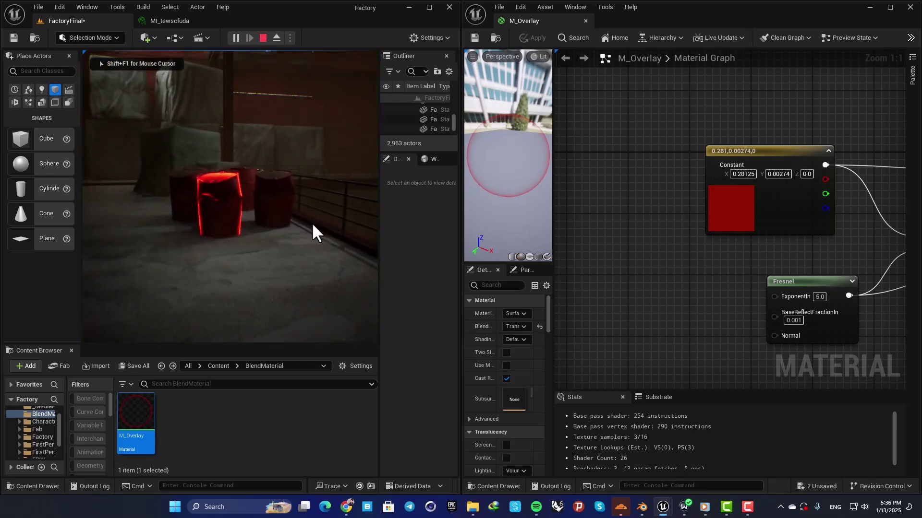
{"action": "key", "text": "F11"}
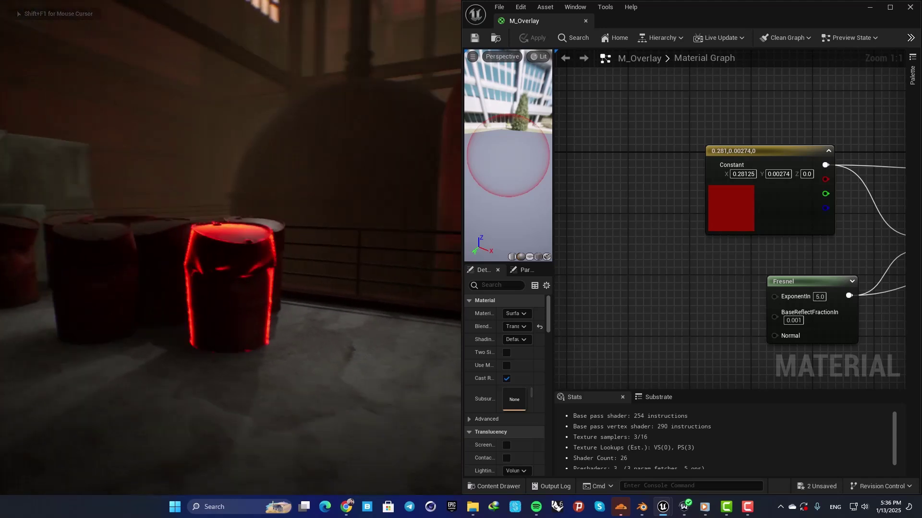
{"action": "key", "text": "a"}
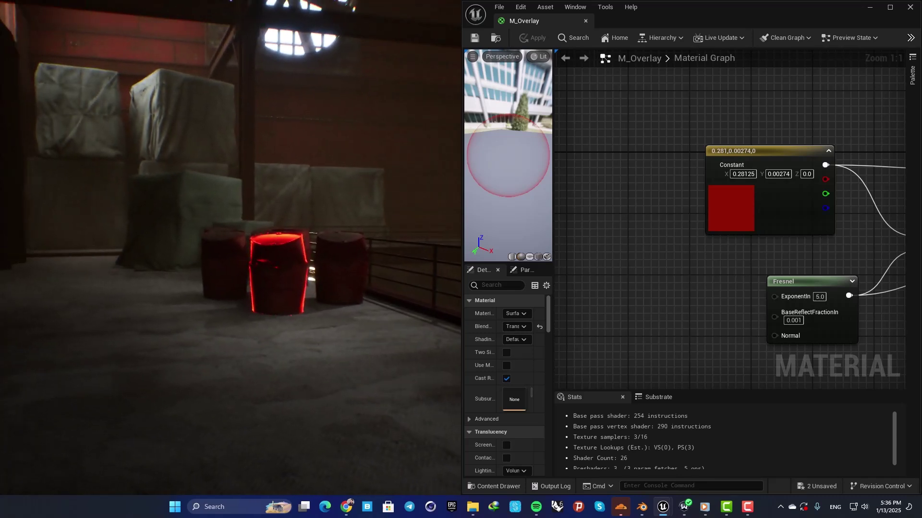
{"action": "key", "text": "F11"}
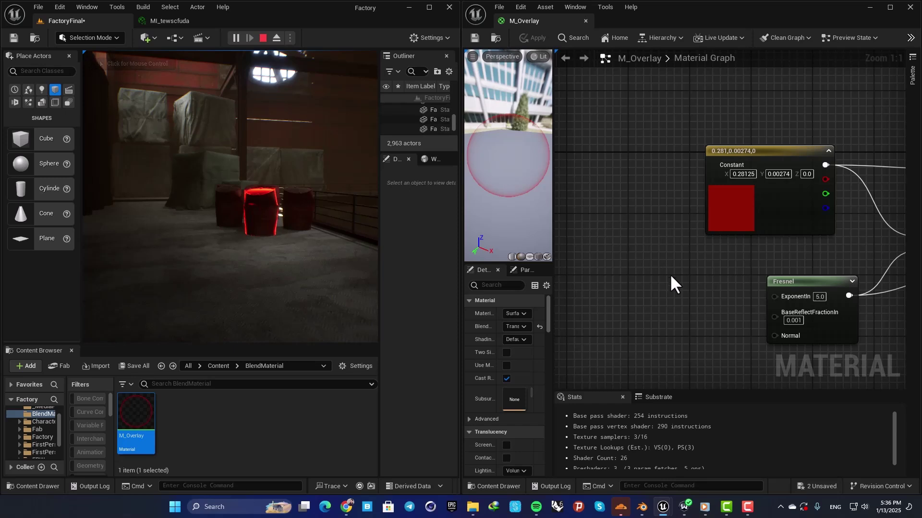
{"action": "right_click_drag", "start_coordinate": [670, 278], "coordinate": [689, 264]}
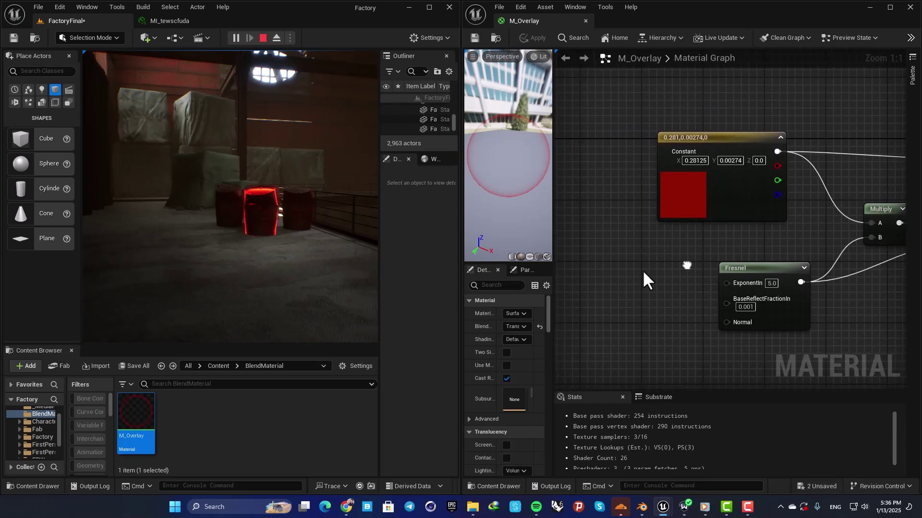
Step: Add a Time node to the M_Overlay graph
{"action": "right_click", "coordinate": [604, 276]}
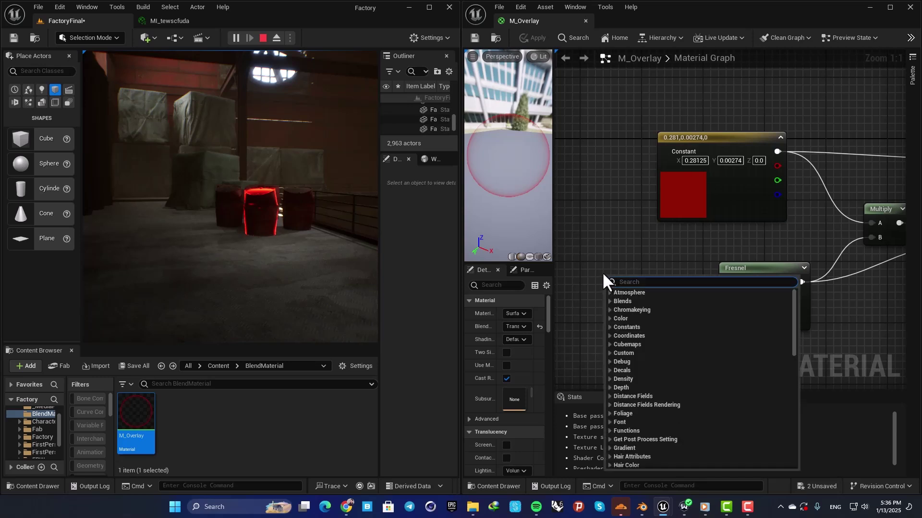
{"action": "type", "text": "time"}
{"action": "key", "text": "Return"}
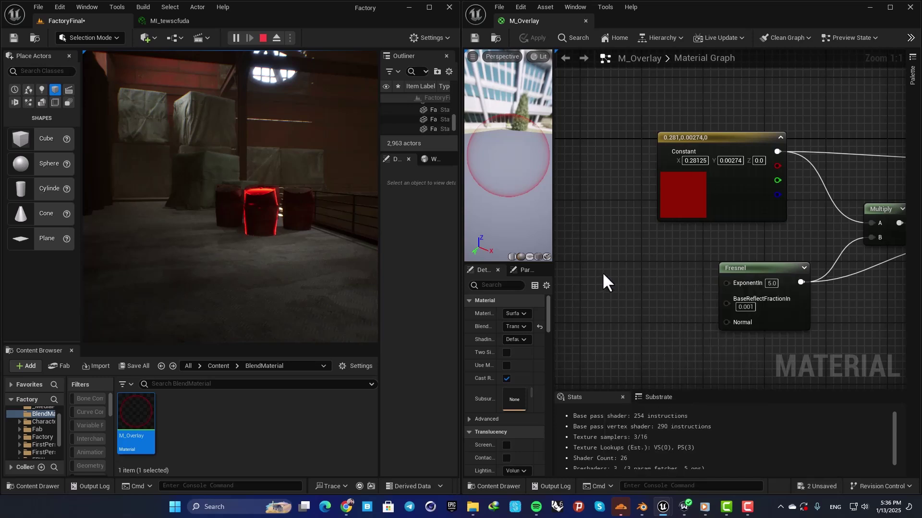
{"action": "left_click_drag", "start_coordinate": [628, 277], "coordinate": [582, 273]}
{"action": "right_click_drag", "start_coordinate": [581, 270], "coordinate": [657, 242]}
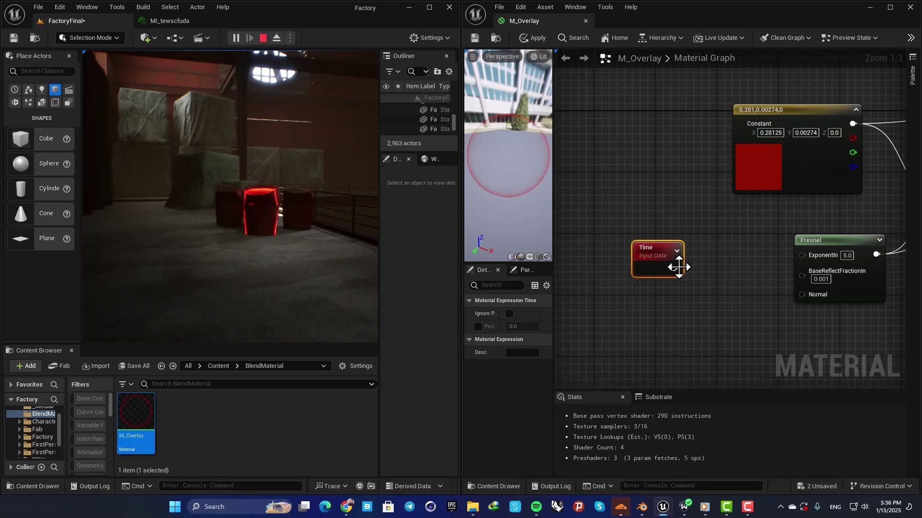
Step: Feed Time into a new LinearSine node and wire it into the Fresnel ExponentIn
{"action": "left_click_drag", "start_coordinate": [678, 267], "coordinate": [695, 262]}
{"action": "type", "text": "sine"}
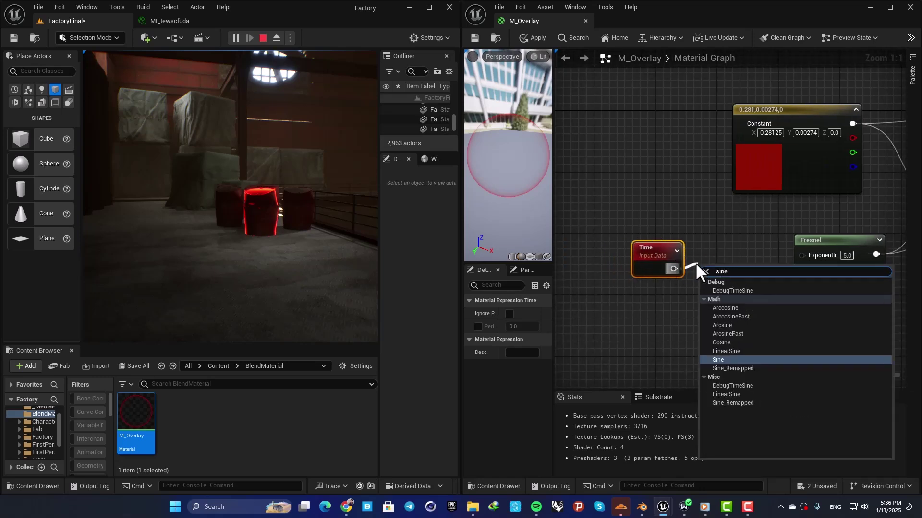
{"action": "left_click", "coordinate": [736, 353]}
{"action": "right_click_drag", "start_coordinate": [732, 231], "coordinate": [670, 230]}
{"action": "left_click_drag", "start_coordinate": [673, 263], "coordinate": [608, 255]}
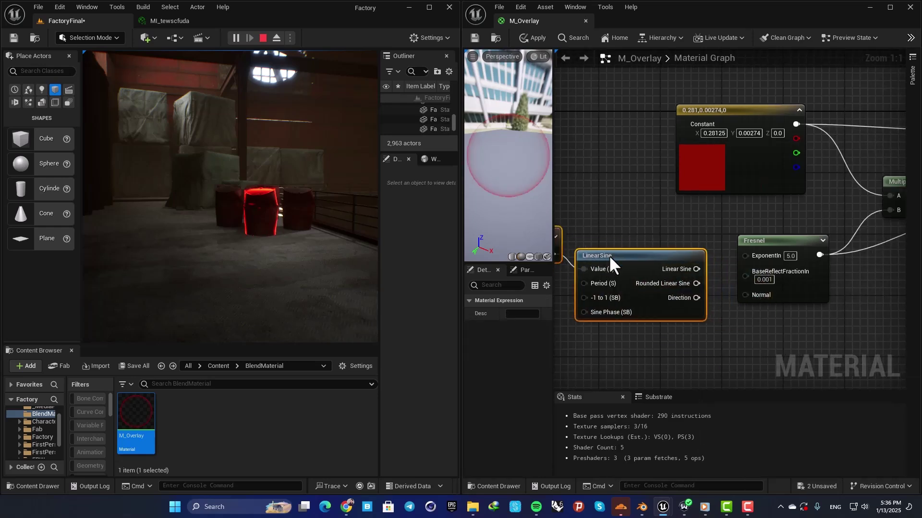
{"action": "right_click_drag", "start_coordinate": [609, 255], "coordinate": [658, 239]}
{"action": "left_click_drag", "start_coordinate": [746, 253], "coordinate": [793, 238]}
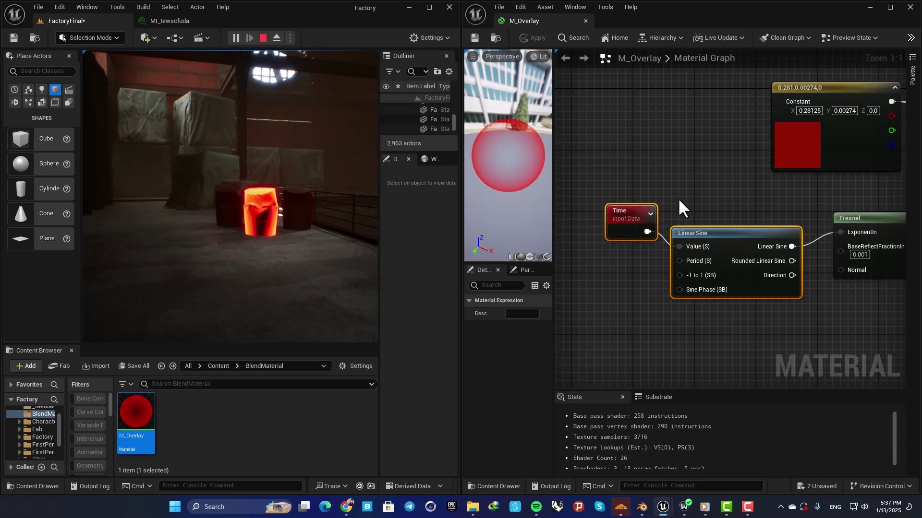
Step: Insert a Divide node (B 2.0) between Time and LinearSine's Value input
{"action": "right_click_drag", "start_coordinate": [678, 199], "coordinate": [714, 191]}
{"action": "left_click_drag", "start_coordinate": [660, 207], "coordinate": [601, 207]}
{"action": "left_click_drag", "start_coordinate": [683, 224], "coordinate": [743, 225]}
{"action": "left_click_drag", "start_coordinate": [628, 224], "coordinate": [645, 253]}
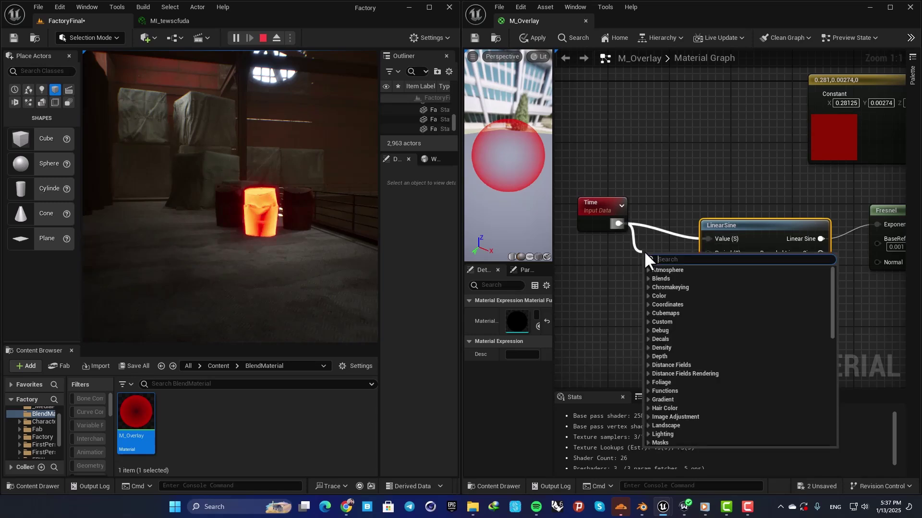
{"action": "type", "text": "divide"}
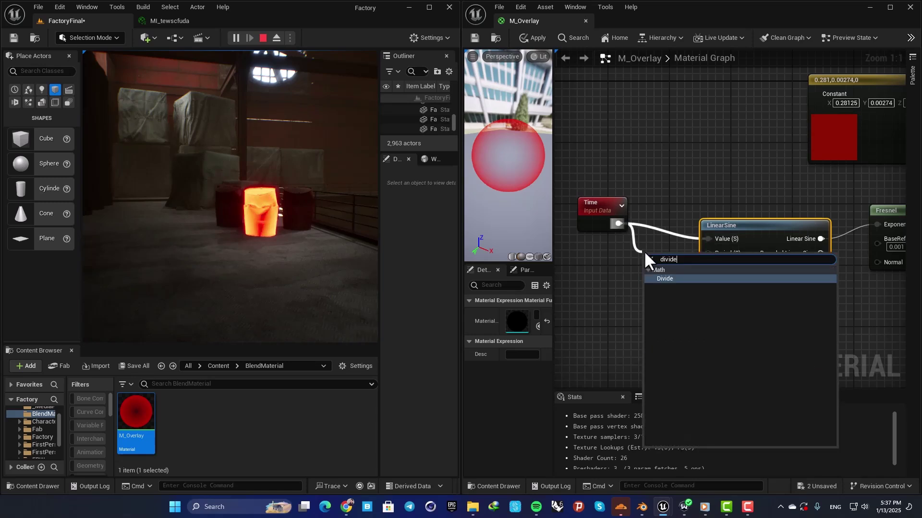
{"action": "key", "text": "Return"}
{"action": "left_click_drag", "start_coordinate": [687, 272], "coordinate": [661, 239]}
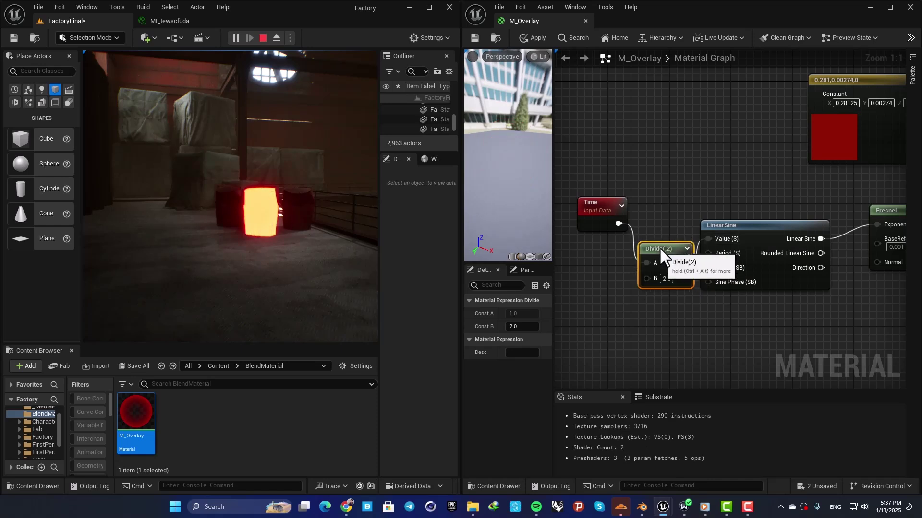
Step: Save M_Overlay, then return to the running game and walk toward the barrel
{"action": "left_click", "coordinate": [475, 38]}
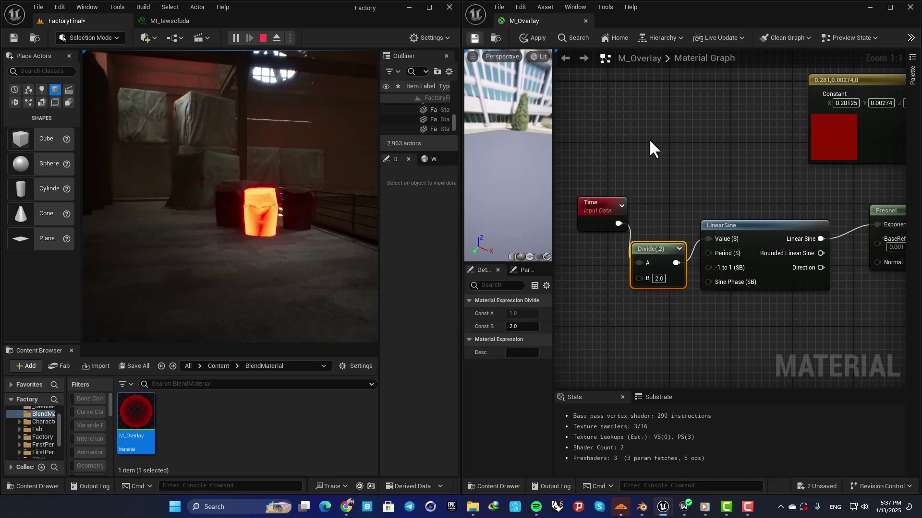
{"action": "left_click", "coordinate": [649, 138]}
{"action": "left_click", "coordinate": [230, 197]}
{"action": "key", "text": "w"}
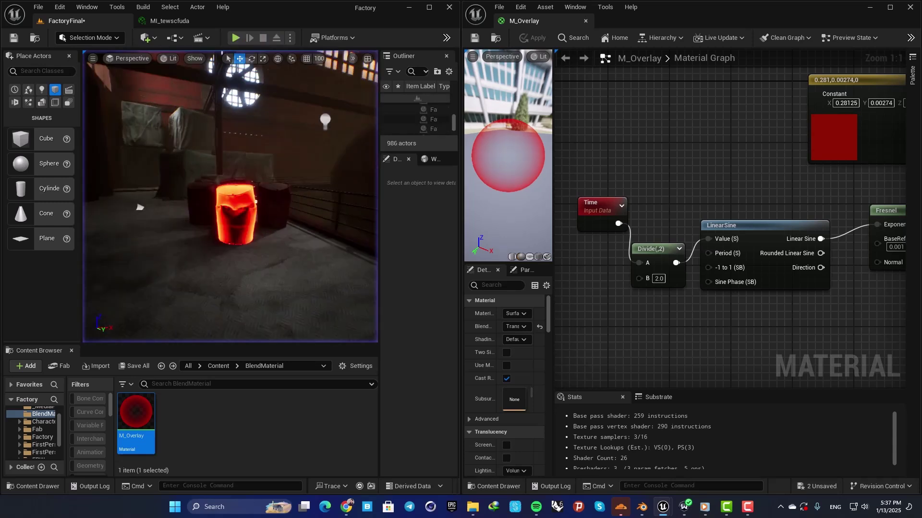
Step: End play and wire Rounded Linear Sine into Fresnel ExponentIn, then save M_Overlay
{"action": "key", "text": "Escape"}
{"action": "right_click_drag", "start_coordinate": [231, 197], "coordinate": [262, 194]}
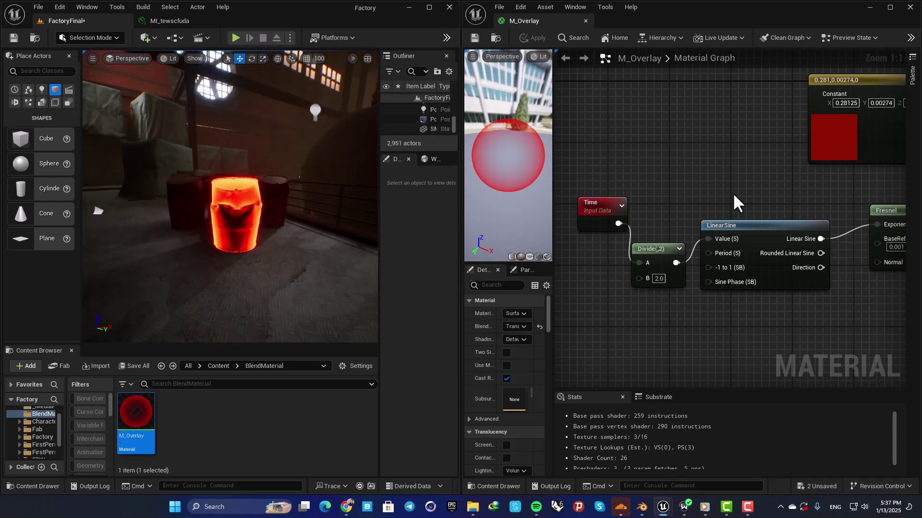
{"action": "right_click_drag", "start_coordinate": [788, 206], "coordinate": [705, 197]}
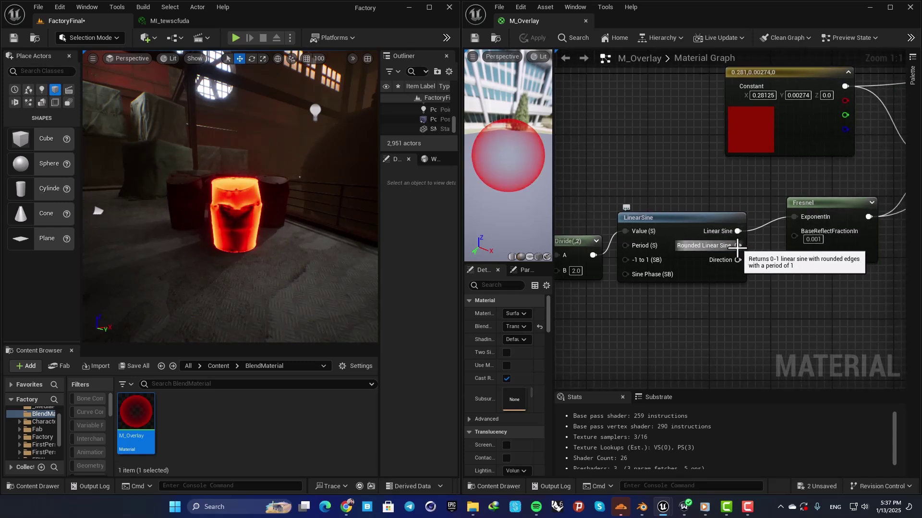
{"action": "left_click_drag", "start_coordinate": [738, 245], "coordinate": [794, 217]}
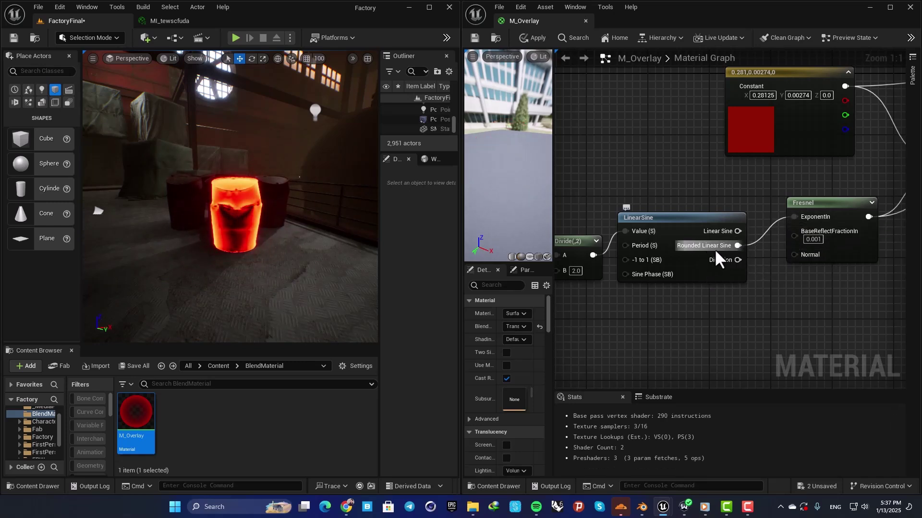
{"action": "left_click", "coordinate": [474, 37]}
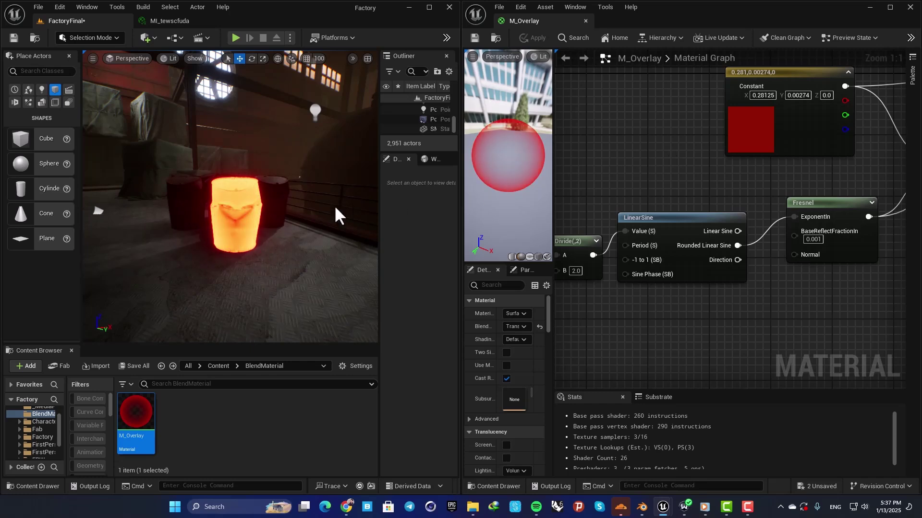
Step: Close the M_Overlay tab, maximize the Factory level window, and orbit around the orange-glowing barrel
{"action": "right_click_drag", "start_coordinate": [334, 206], "coordinate": [302, 205]}
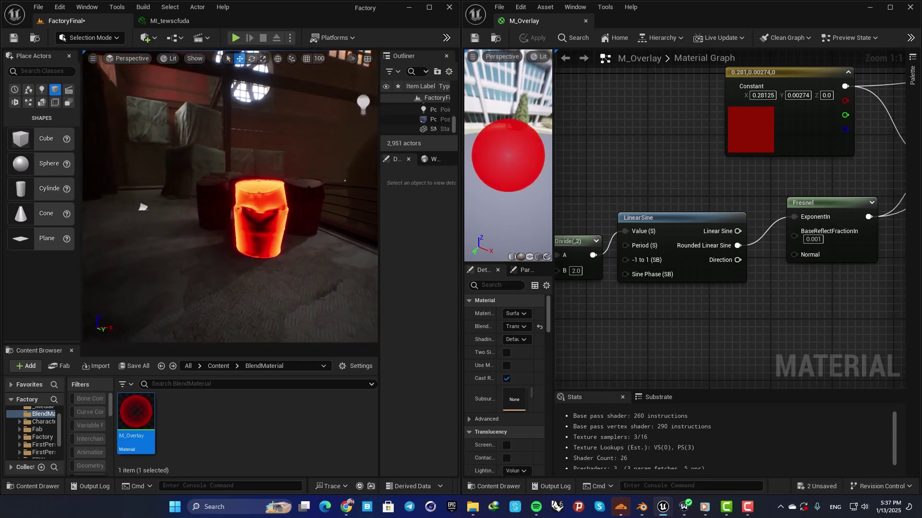
{"action": "middle_click", "coordinate": [539, 21]}
{"action": "left_click", "coordinate": [430, 6]}
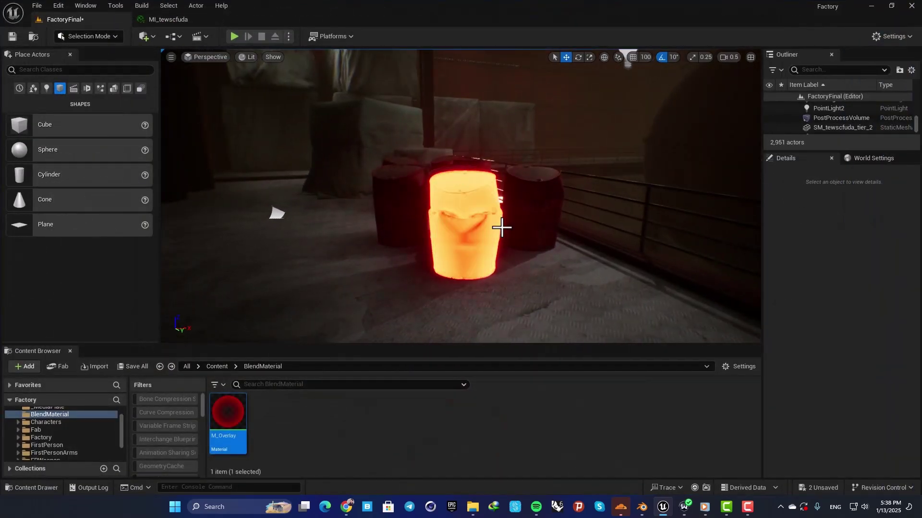
{"action": "right_click_drag", "start_coordinate": [500, 226], "coordinate": [462, 217]}
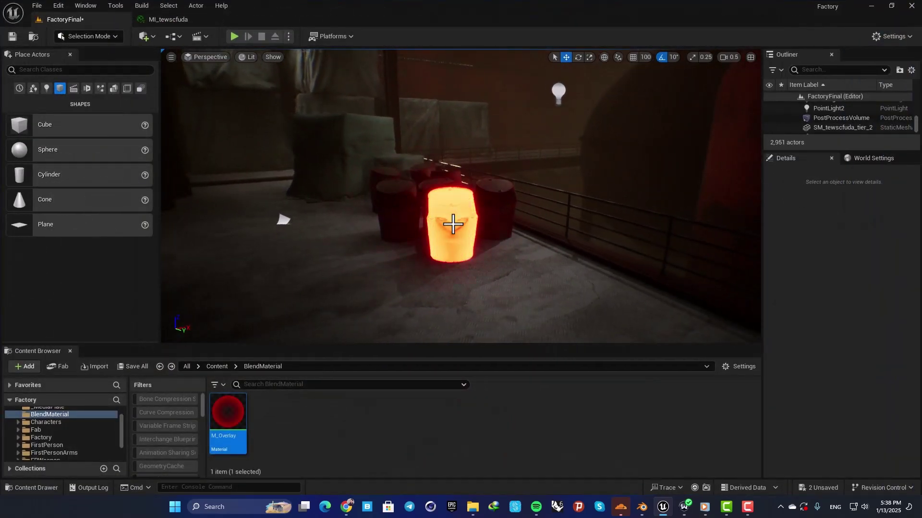